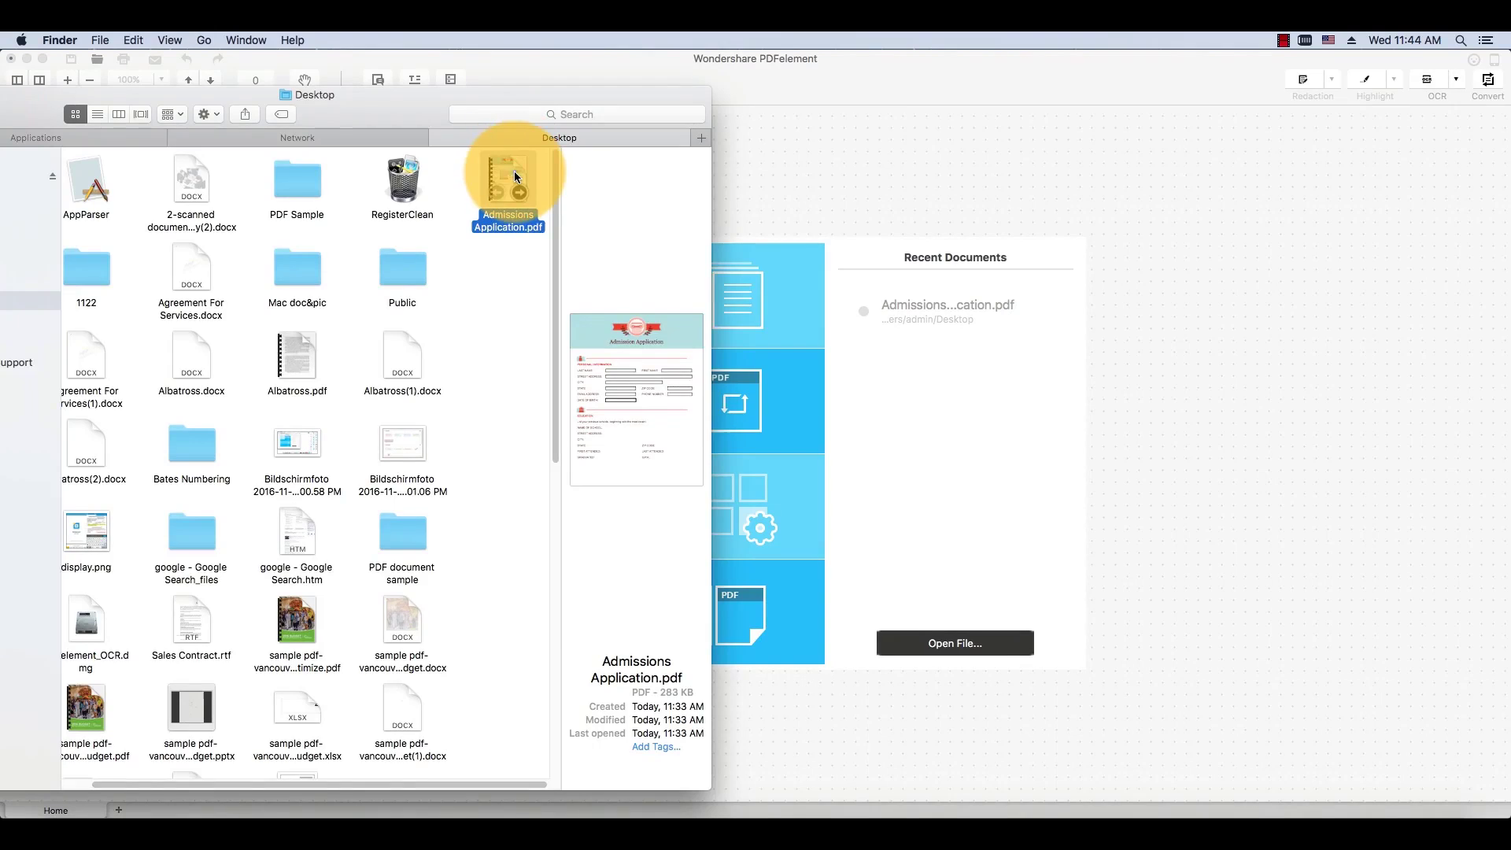
# Open Admissions Application.pdf in PDFelement by dragging it from Finder onto Recent Documents.
pyautogui.moveTo(513, 171); pyautogui.dragTo(918, 398)
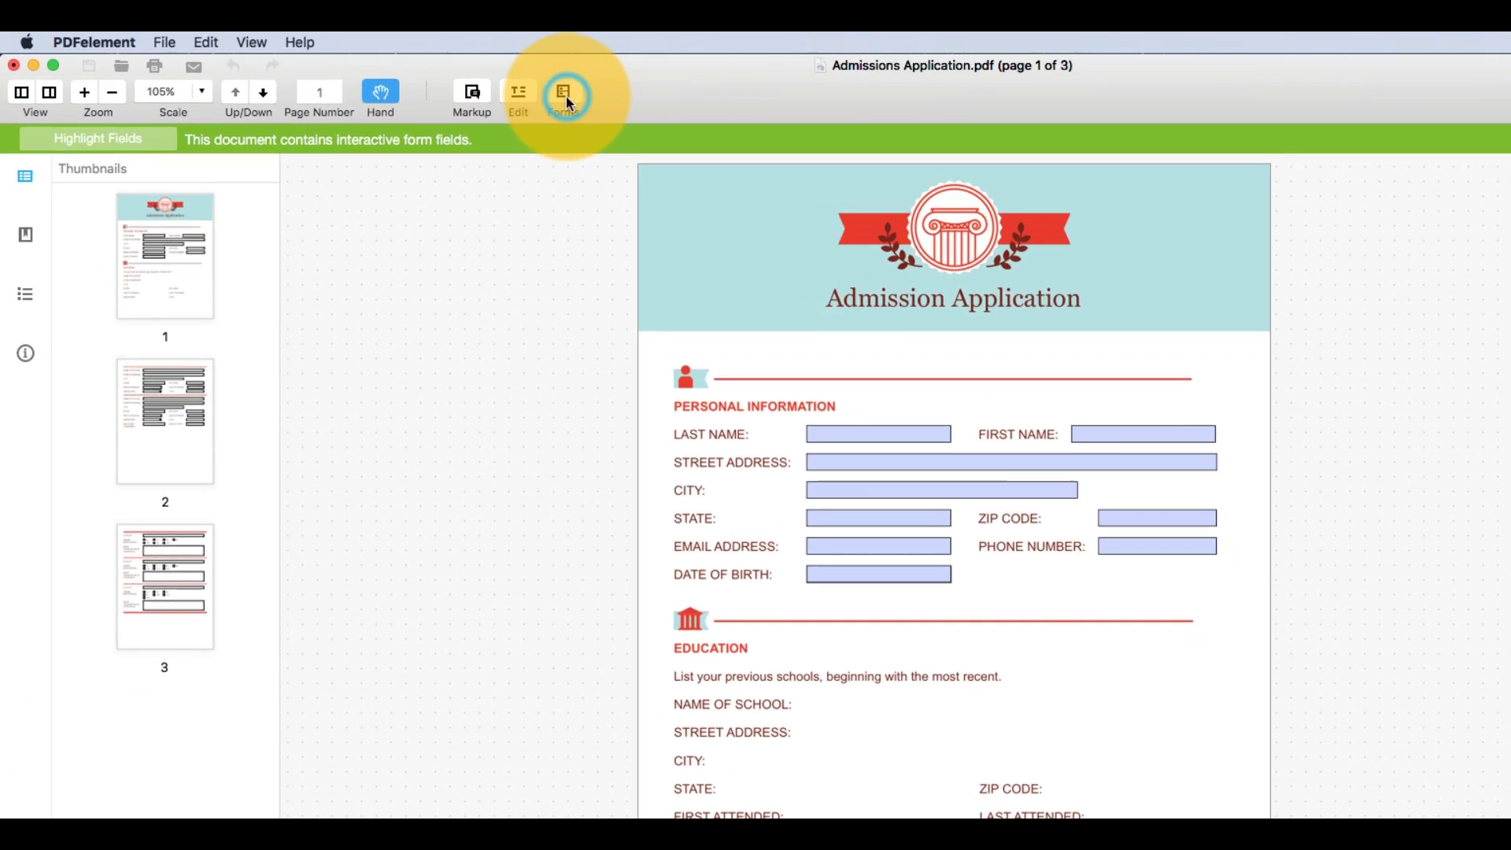
# In Forms mode, draw a text field beside NAME OF SCHOOL and shrink it to fit.
pyautogui.click(463, 93)
pyautogui.moveTo(911, 772); pyautogui.dragTo(957, 838)
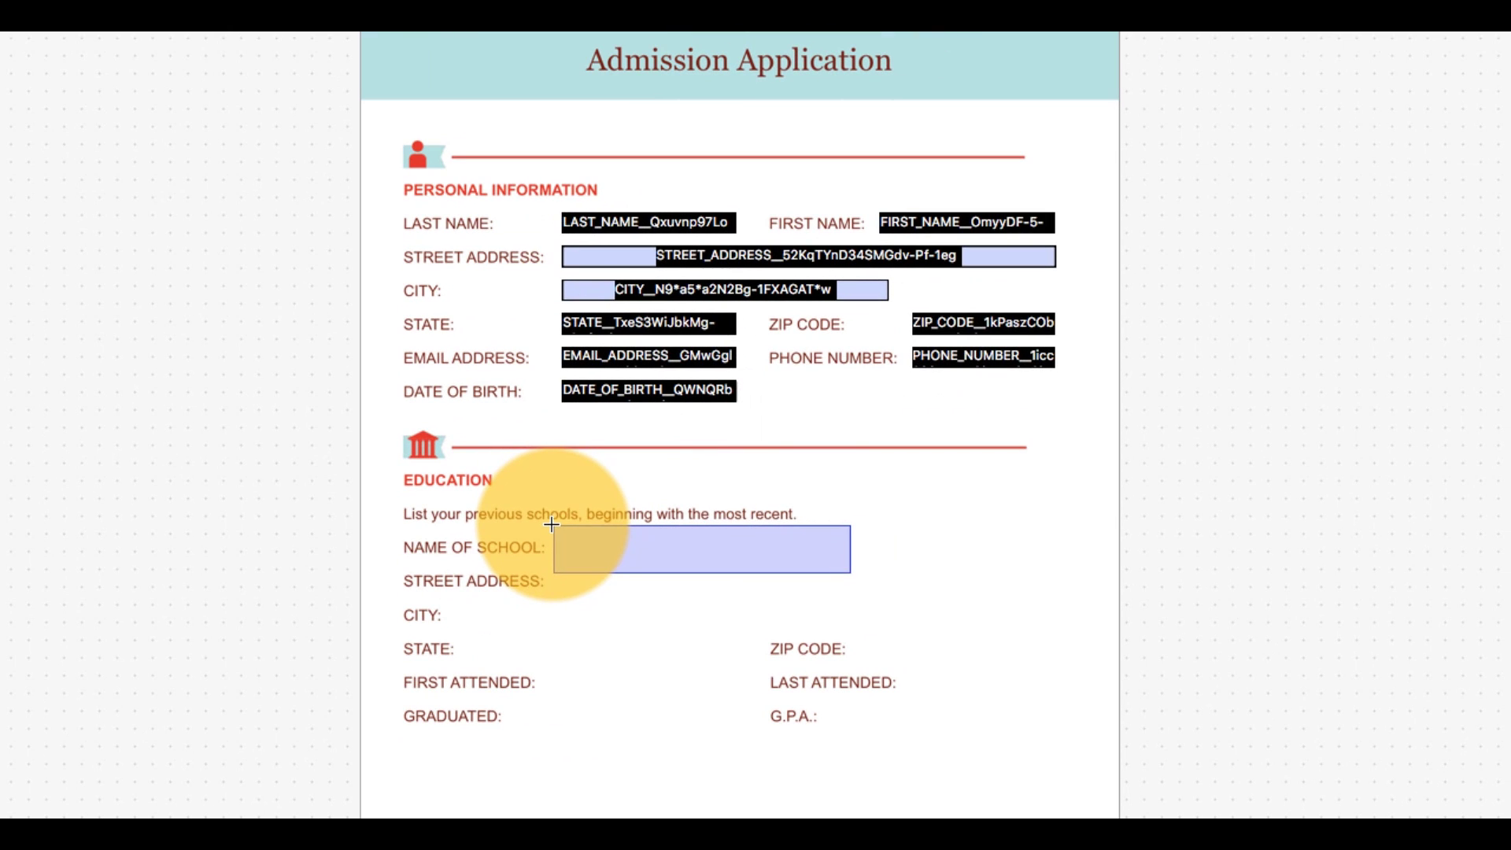
pyautogui.moveTo(851, 577); pyautogui.dragTo(791, 548)
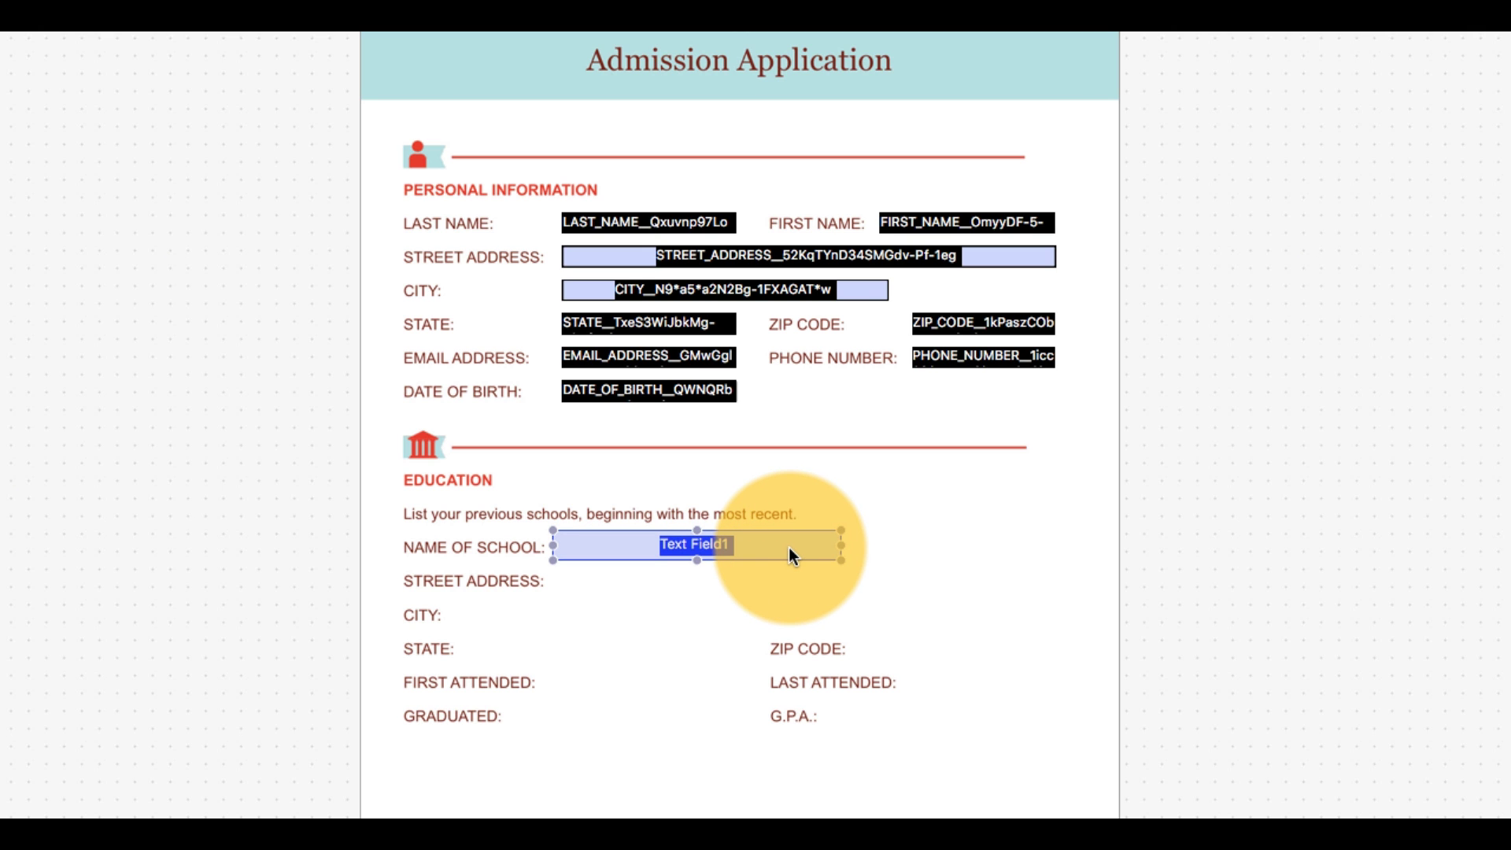
# Mark Text Field1 as Required in its properties, then close the dialog.
pyautogui.doubleClick(789, 546)
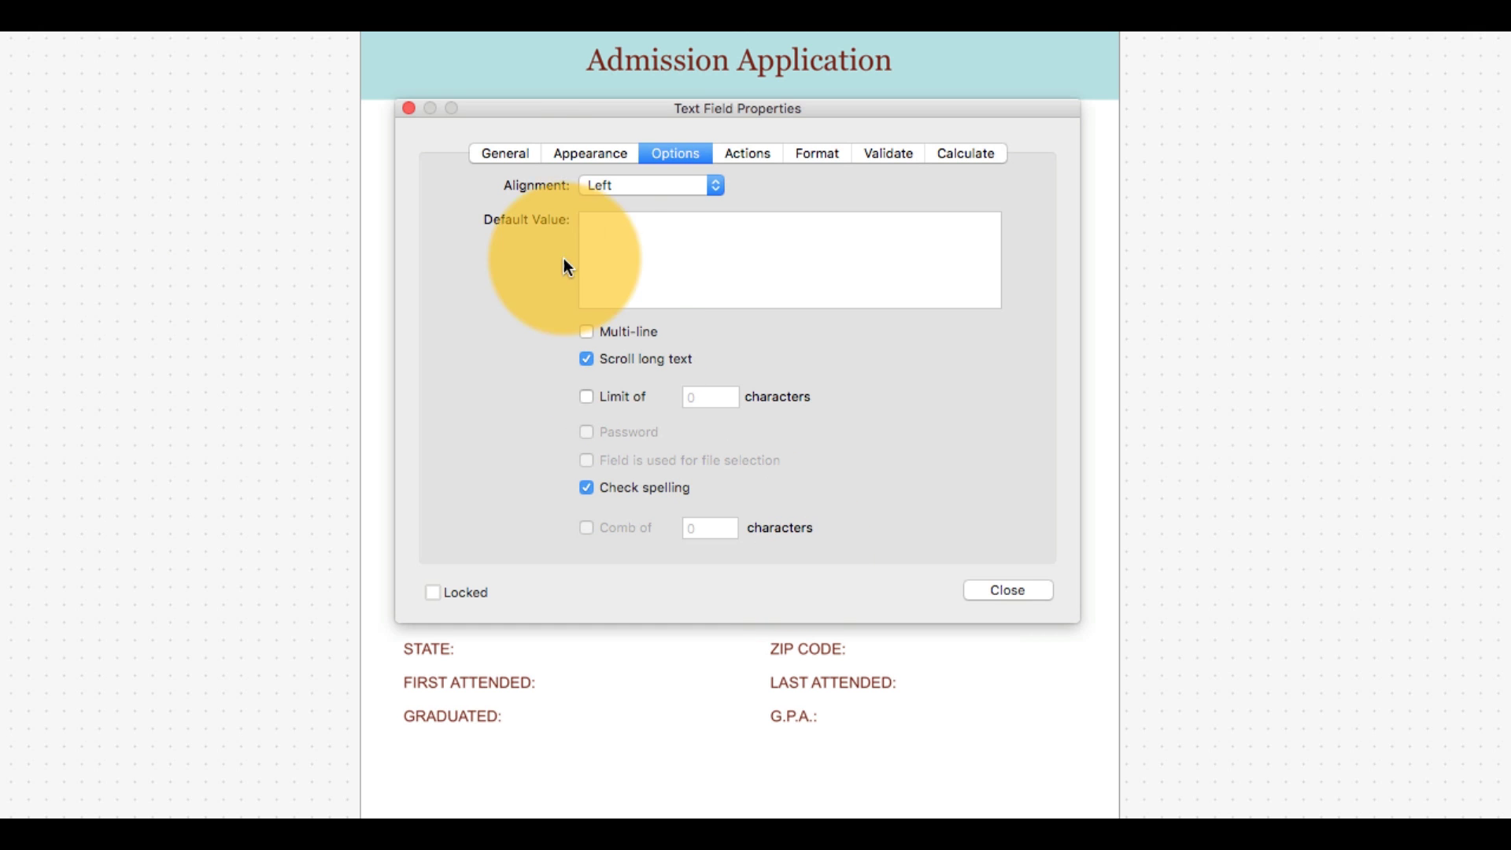
pyautogui.click(506, 163)
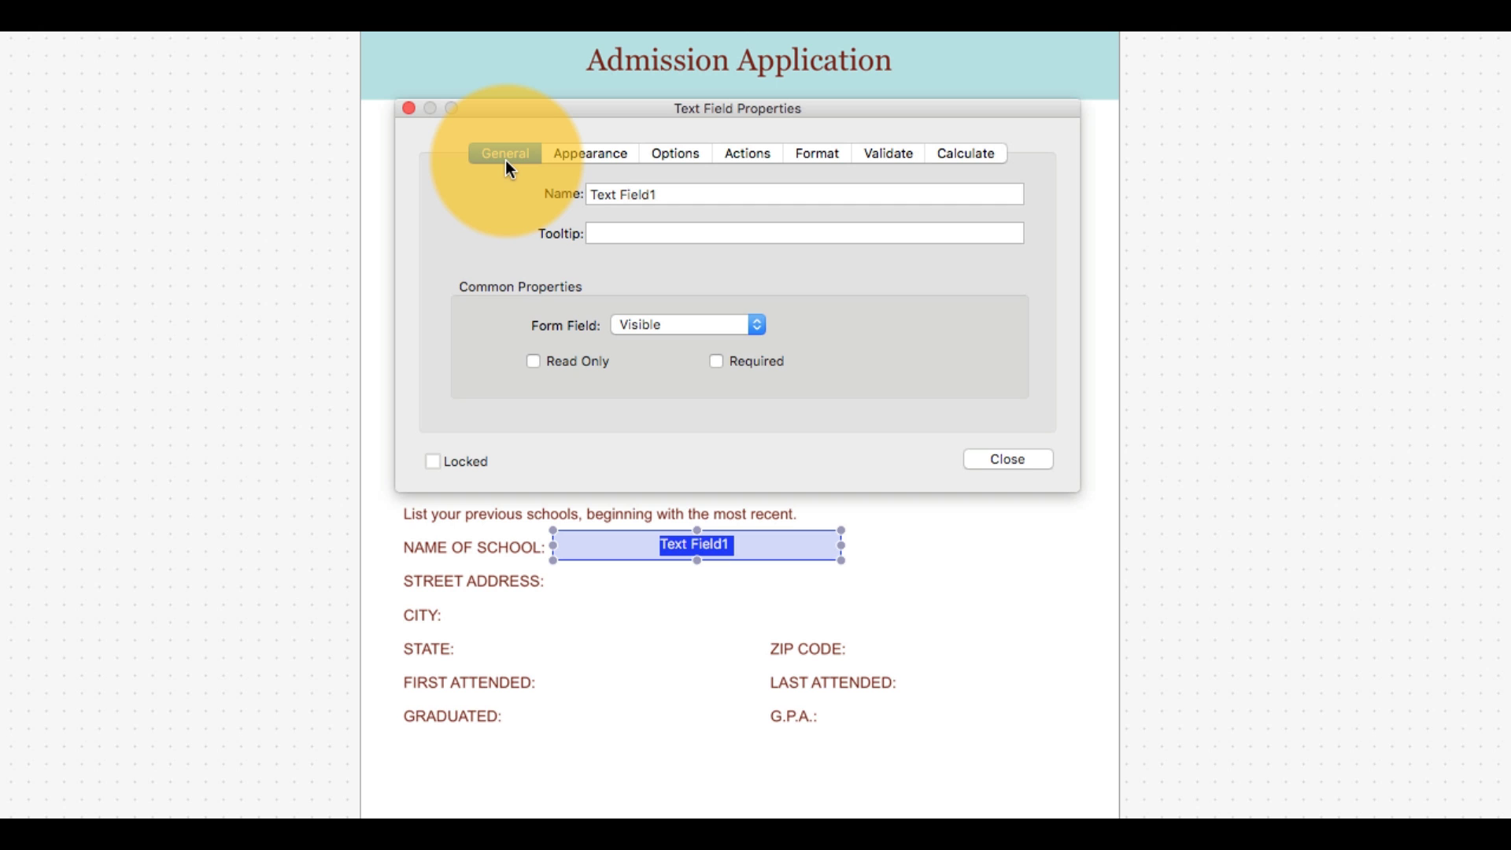
pyautogui.click(723, 370)
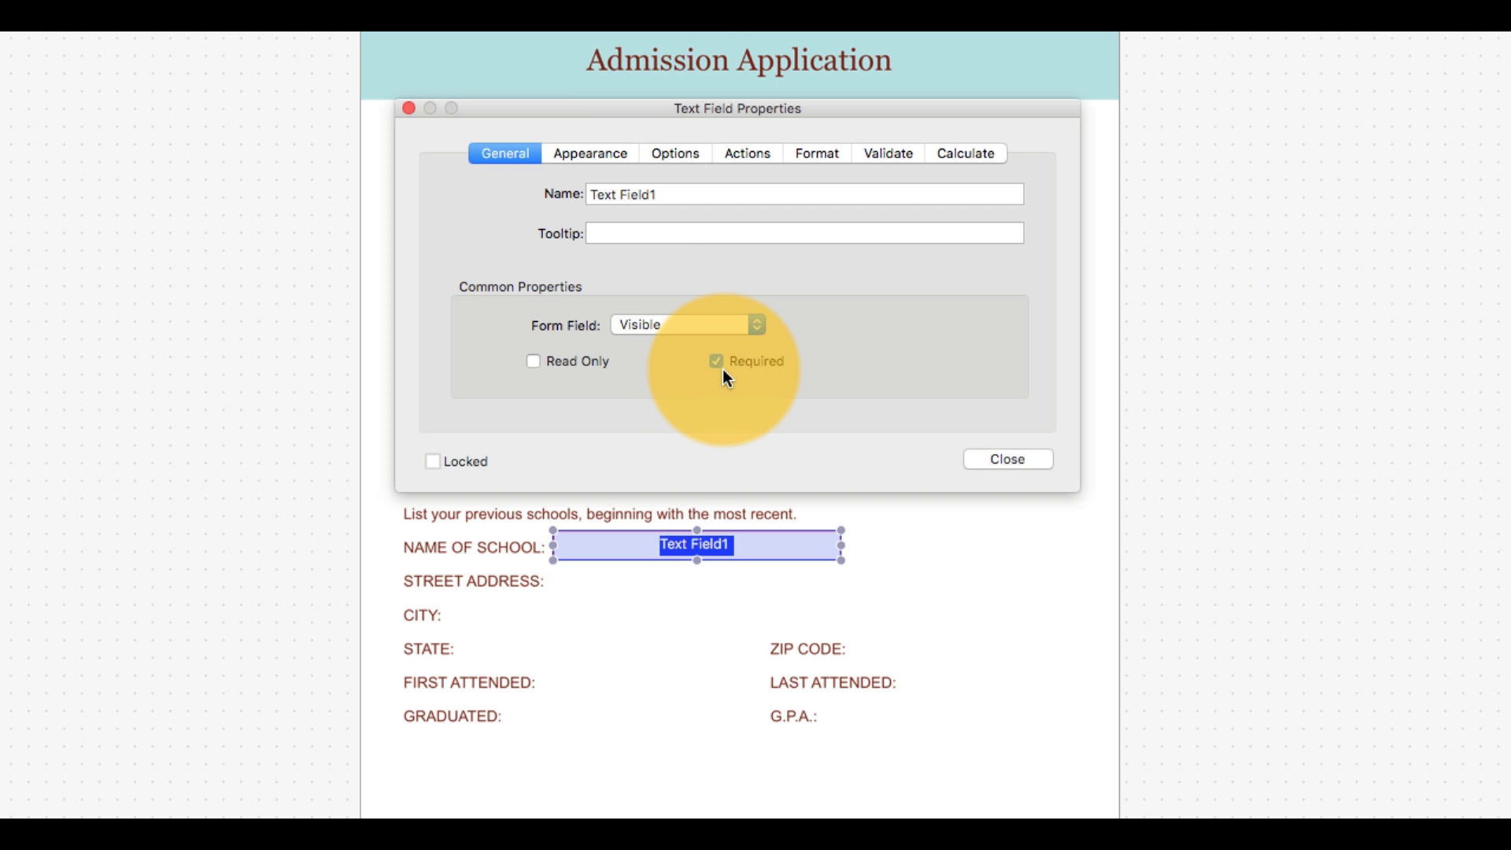
pyautogui.click(592, 155)
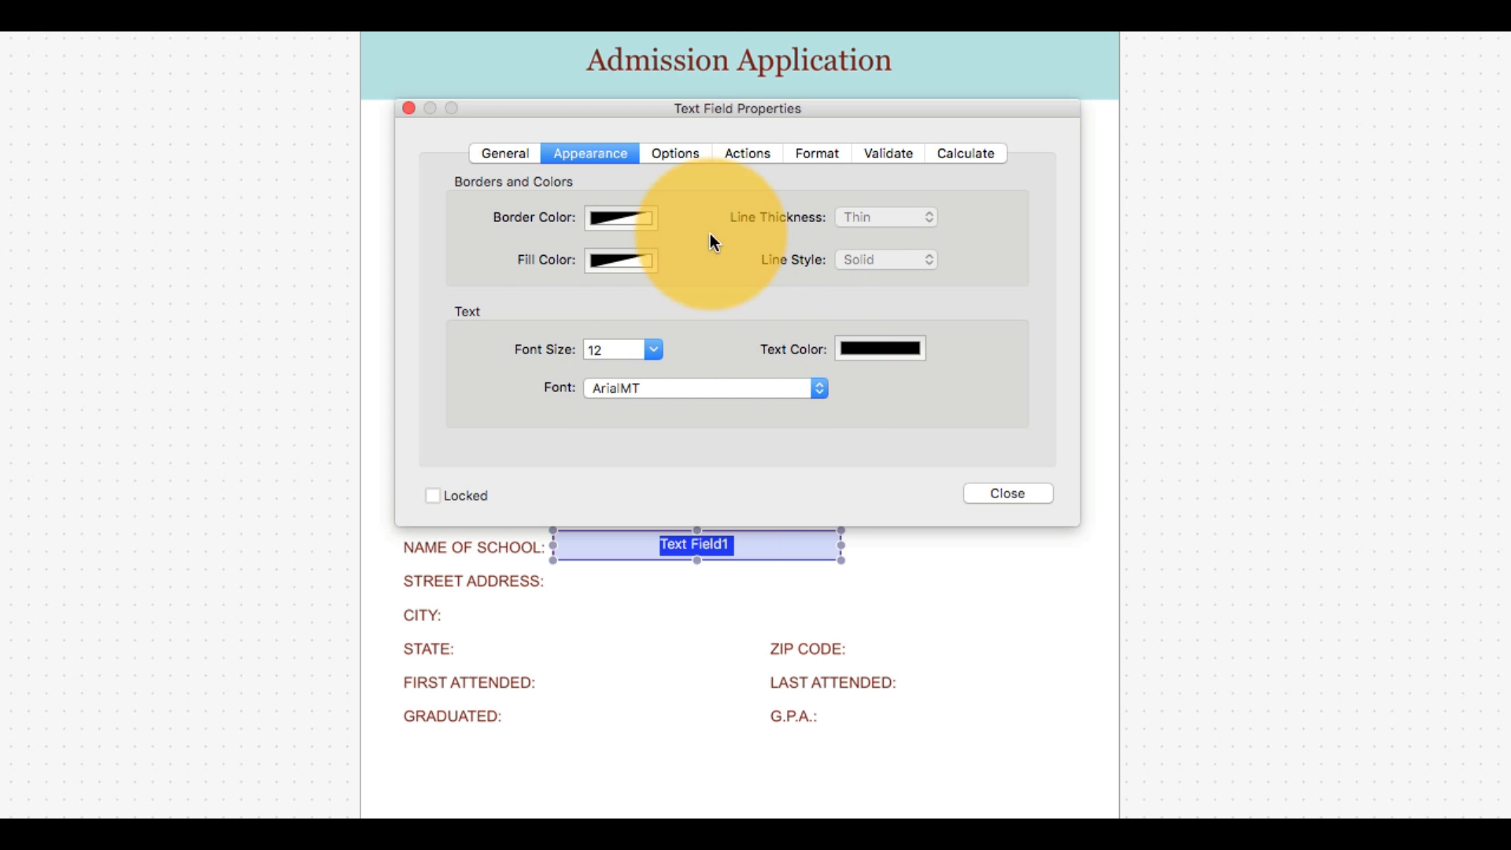
pyautogui.click(676, 159)
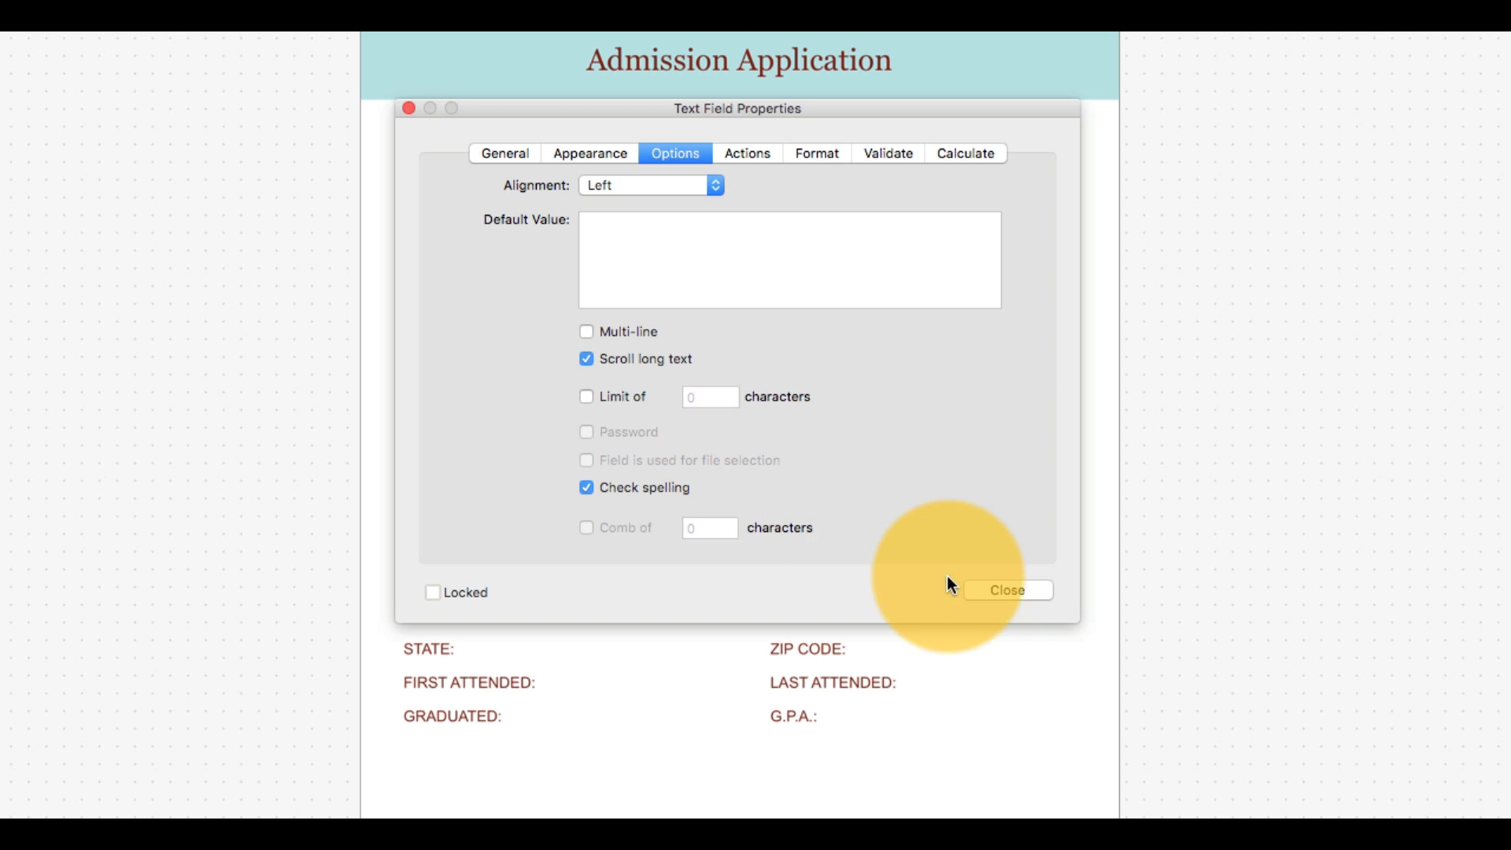
pyautogui.click(983, 604)
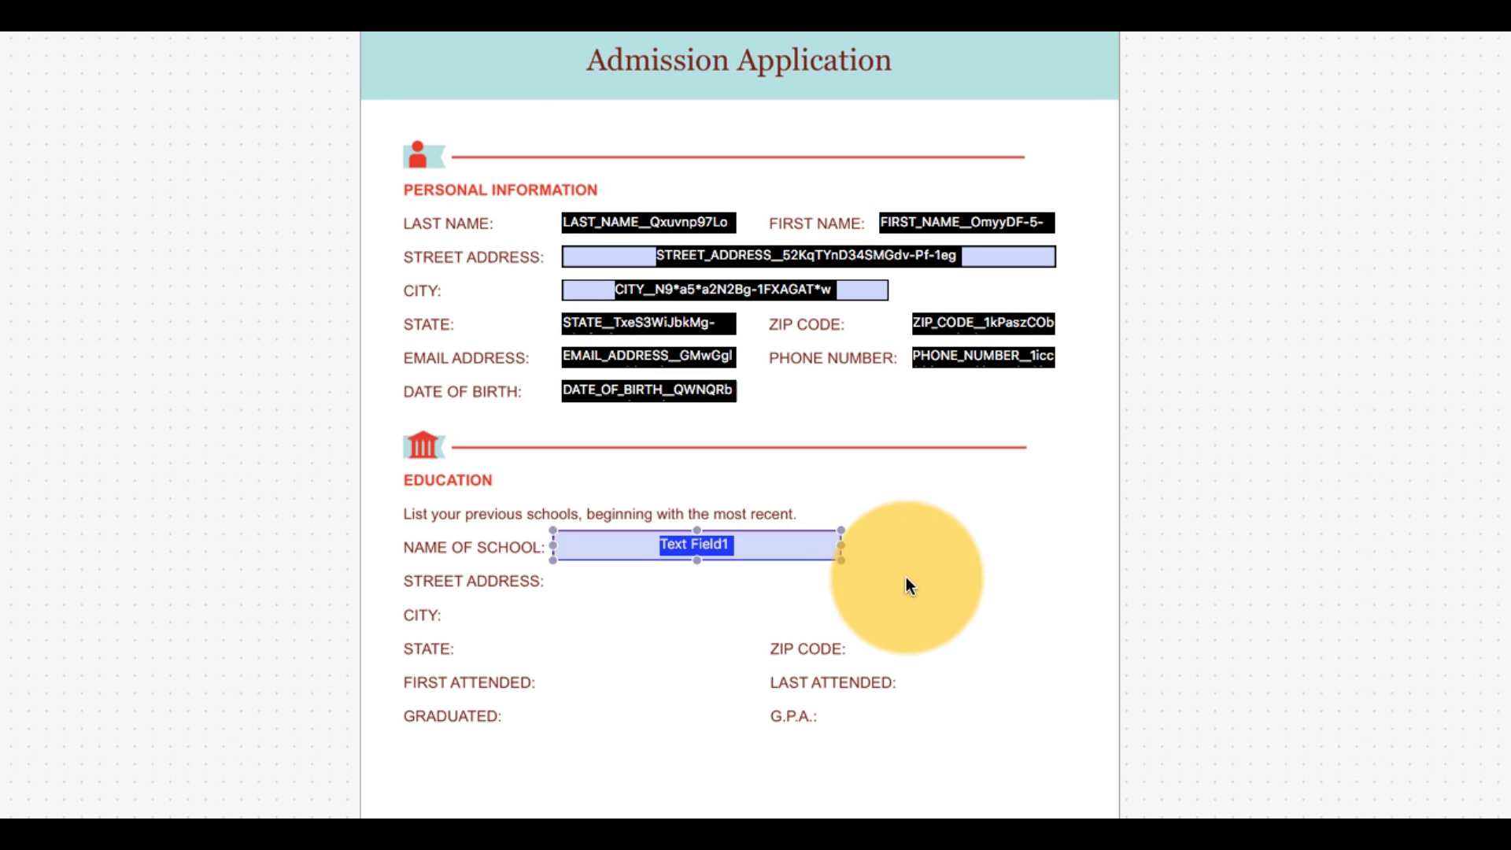
pyautogui.click(763, 582)
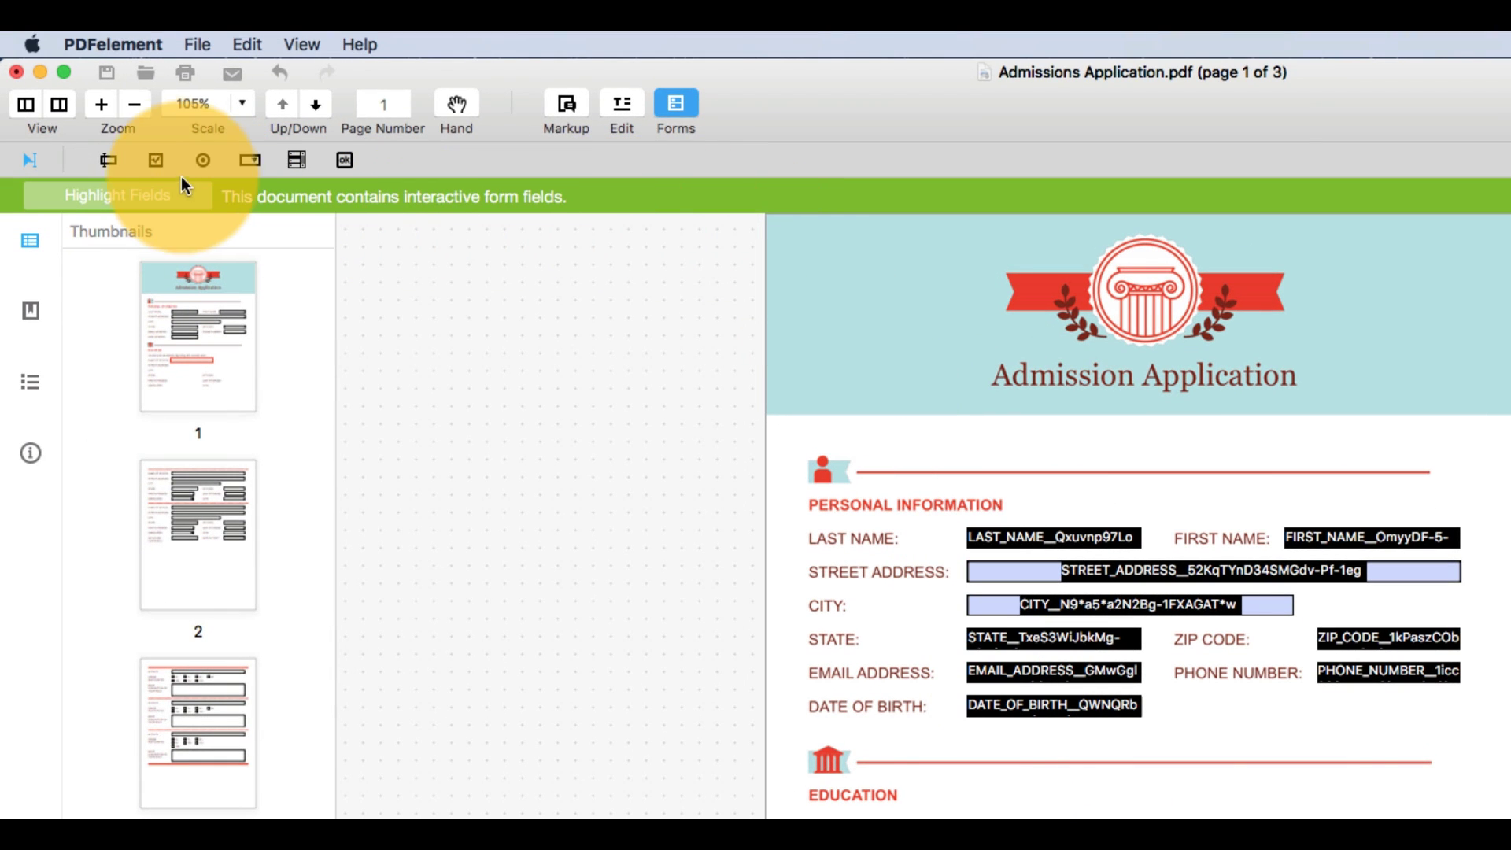
# Place a check box beside GRADUATED and shrink it slightly.
pyautogui.click(162, 164)
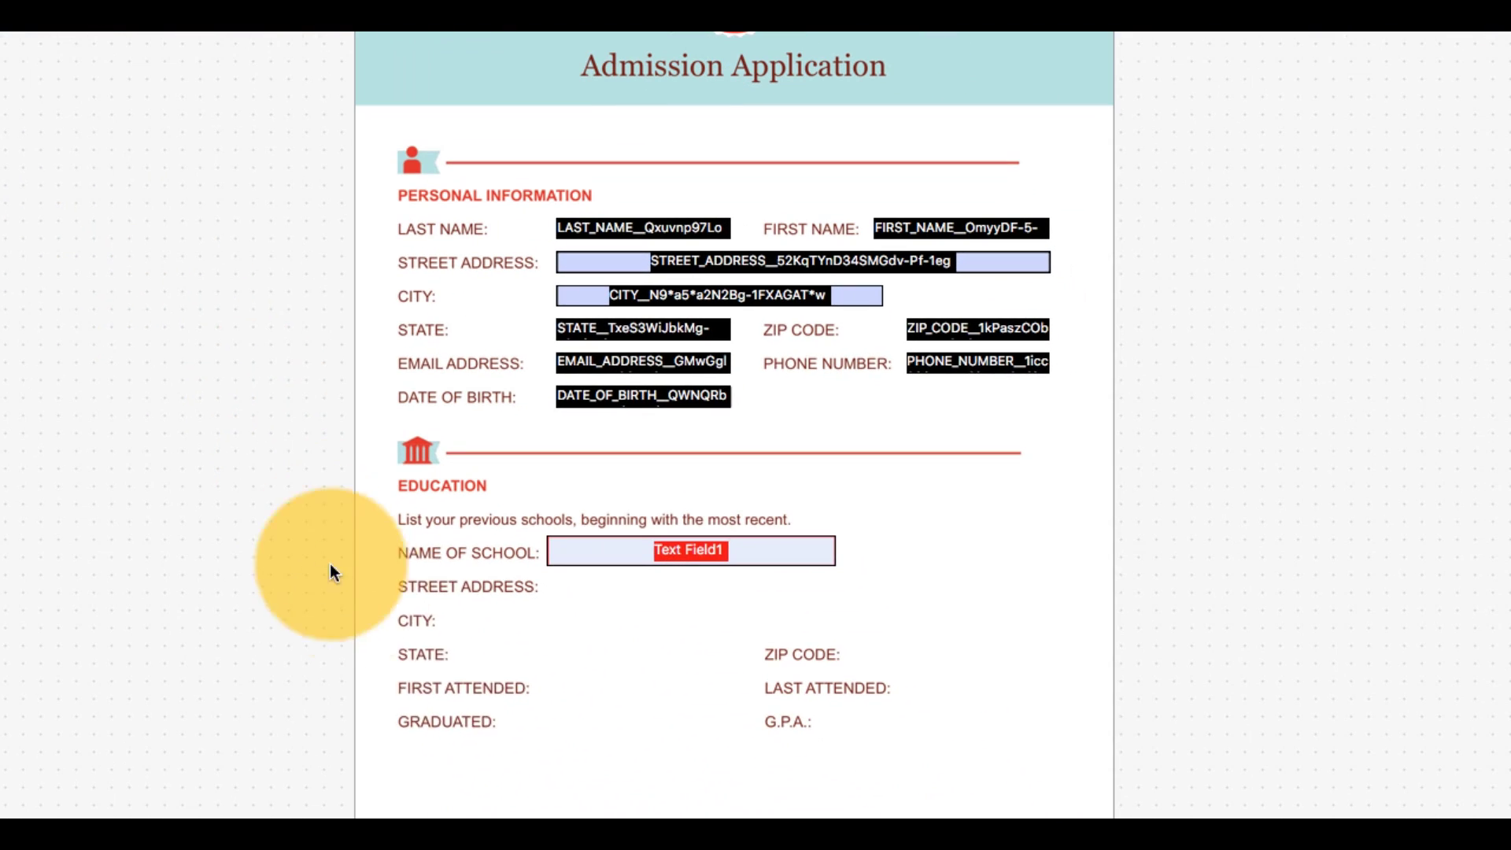
pyautogui.click(510, 707)
pyautogui.moveTo(553, 747); pyautogui.dragTo(551, 740)
pyautogui.click(568, 768)
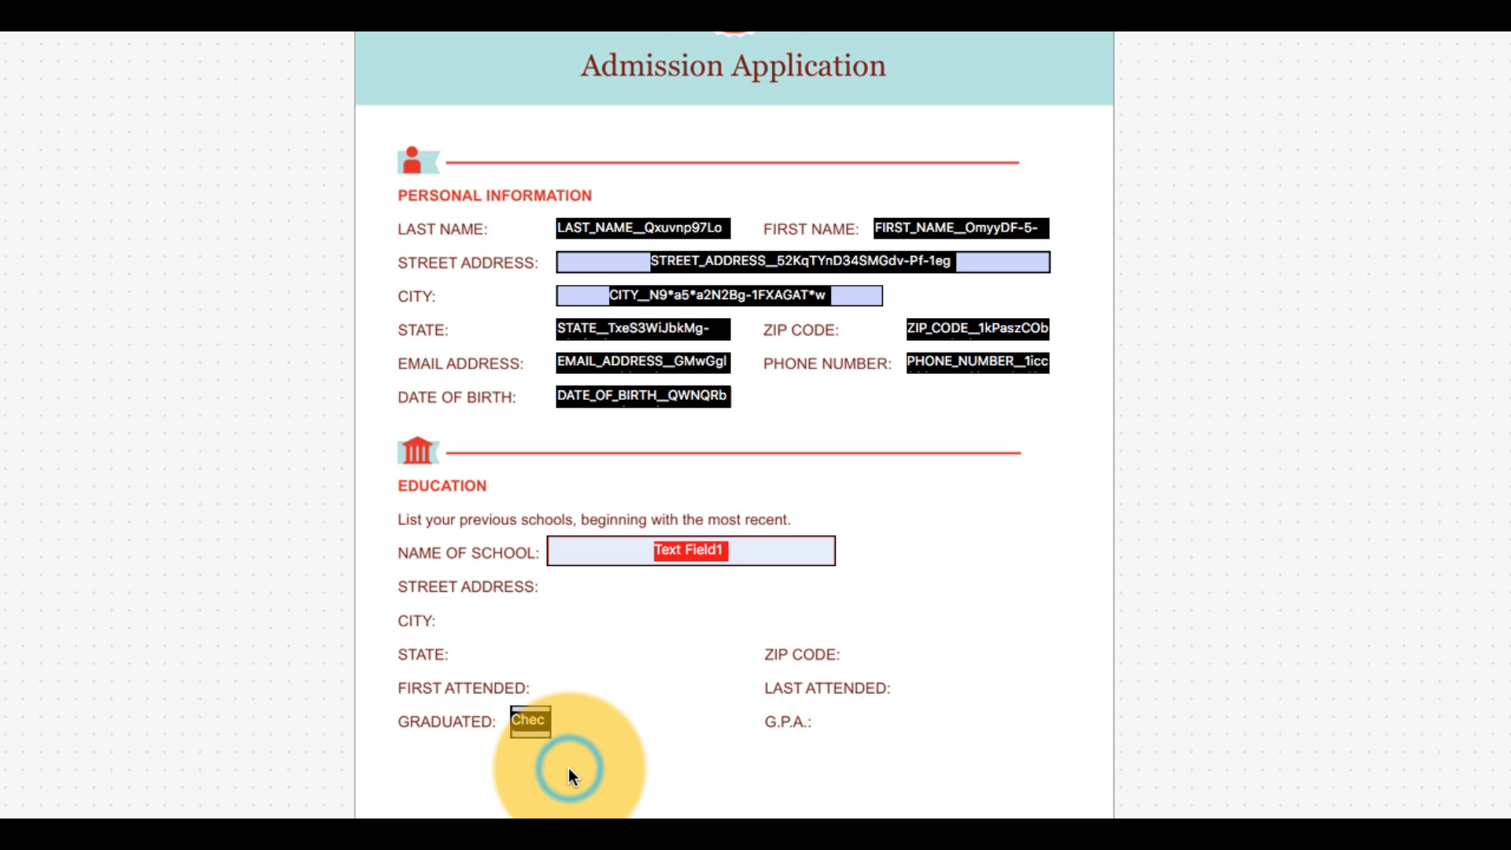
# Review Check Box1's Appearance and Options settings, with export value YES, then close.
pyautogui.click(540, 717)
pyautogui.doubleClick(540, 718)
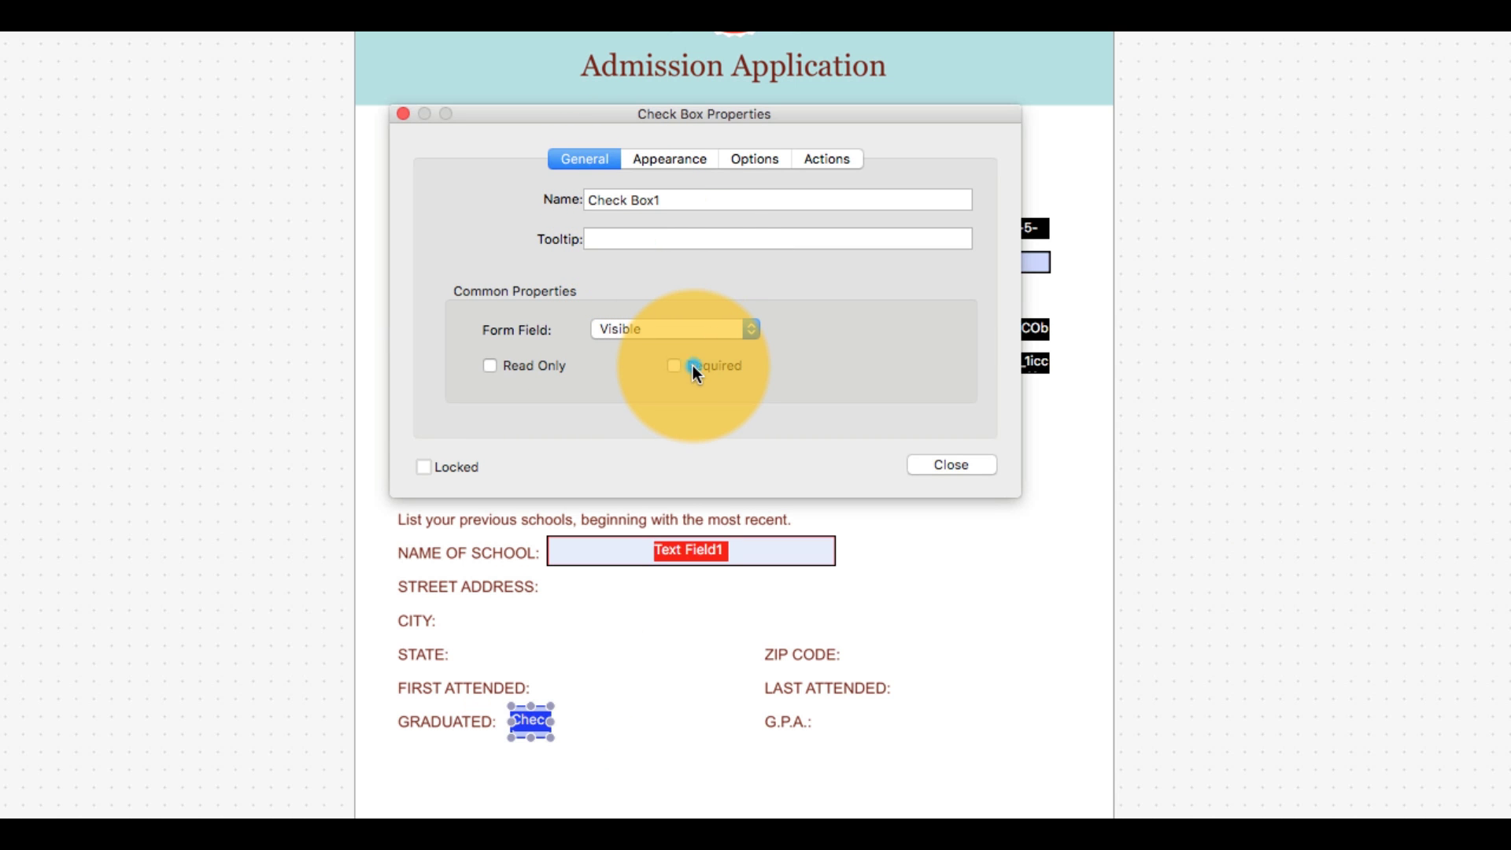
pyautogui.click(673, 158)
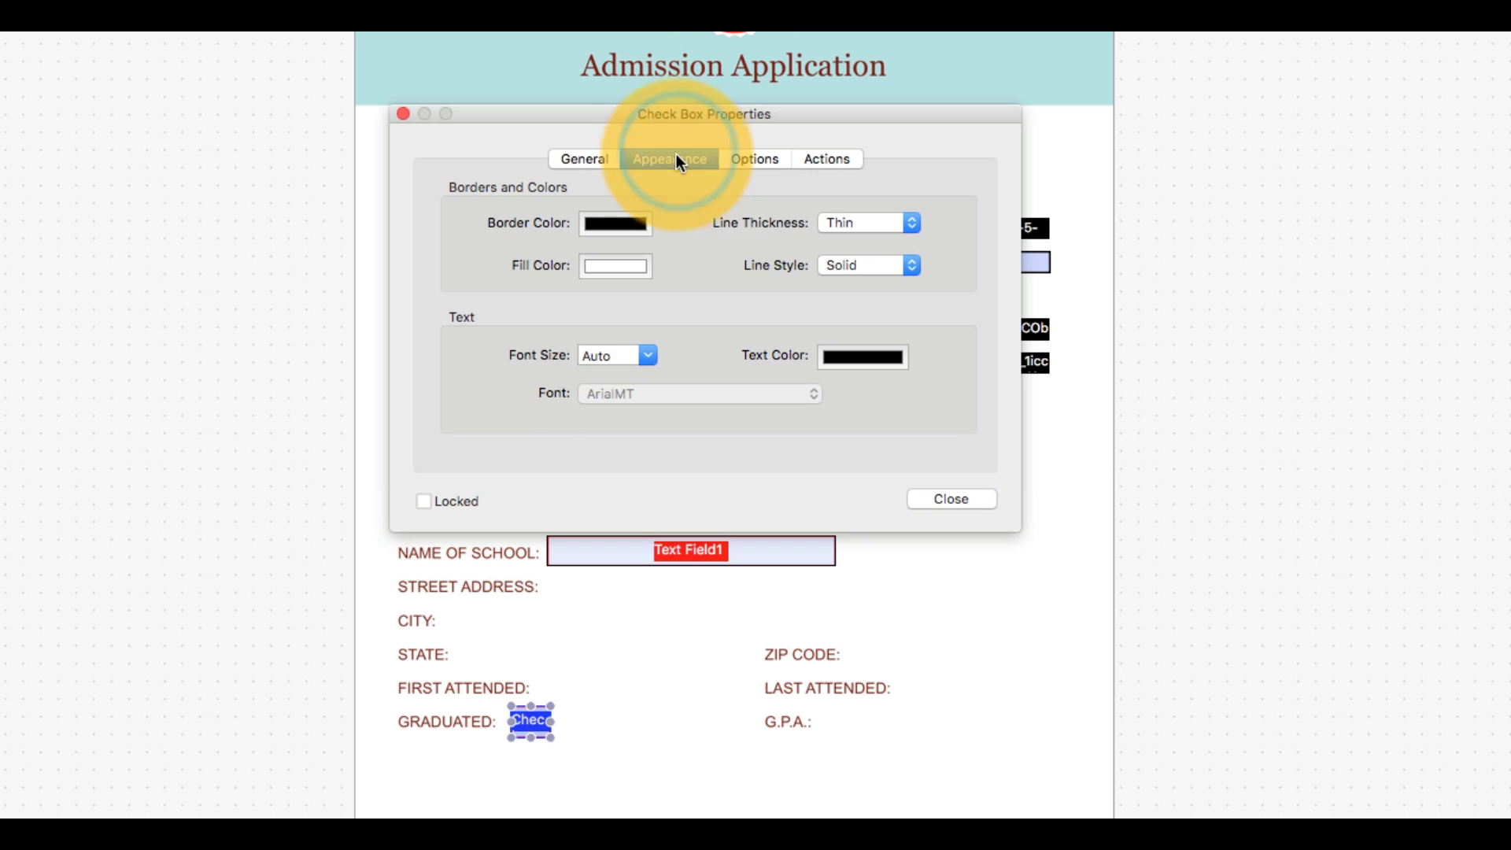
pyautogui.click(752, 160)
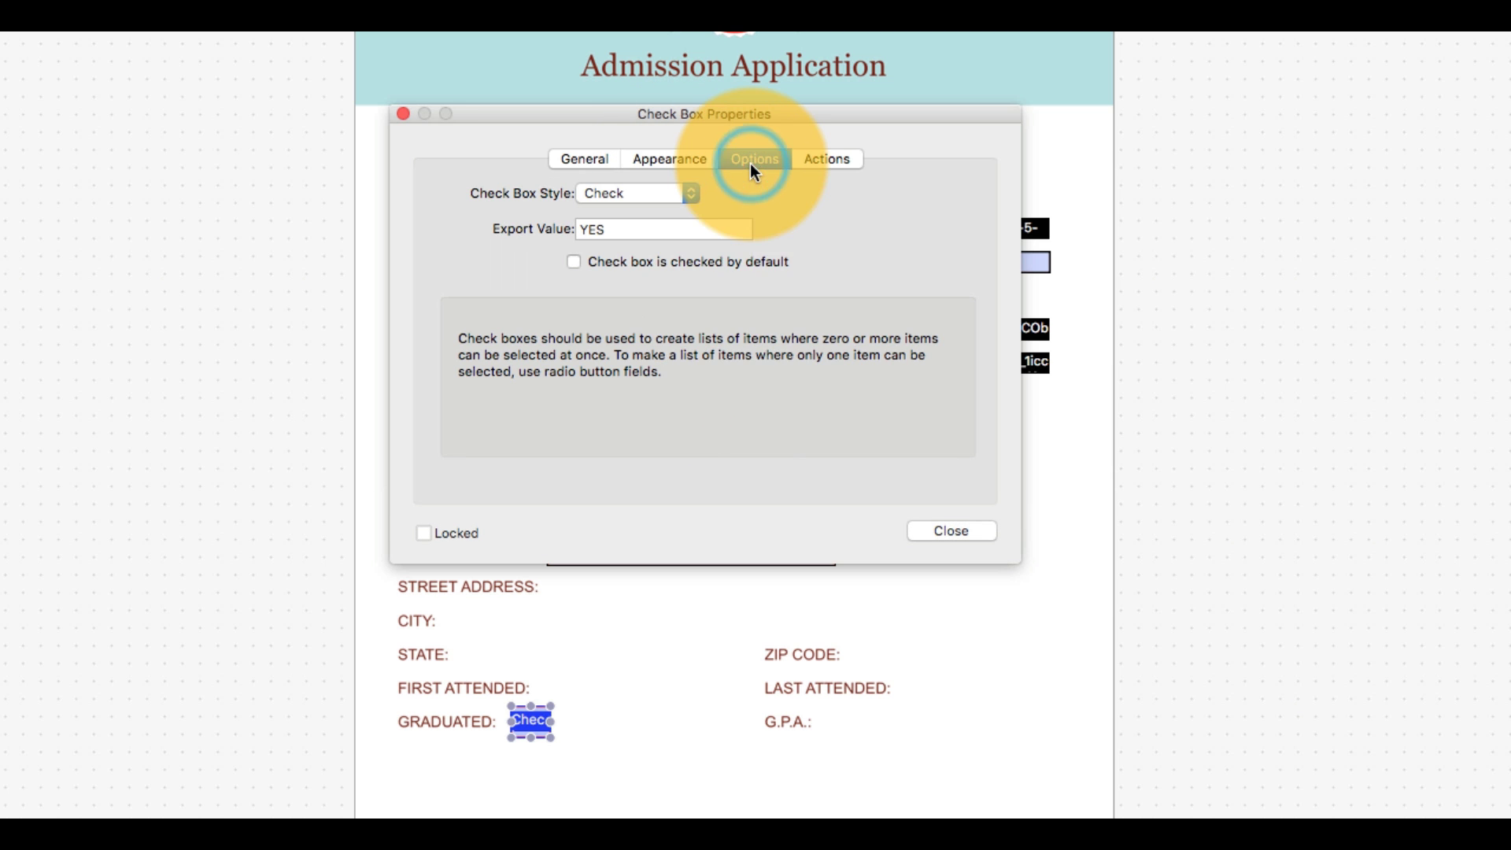
pyautogui.click(929, 534)
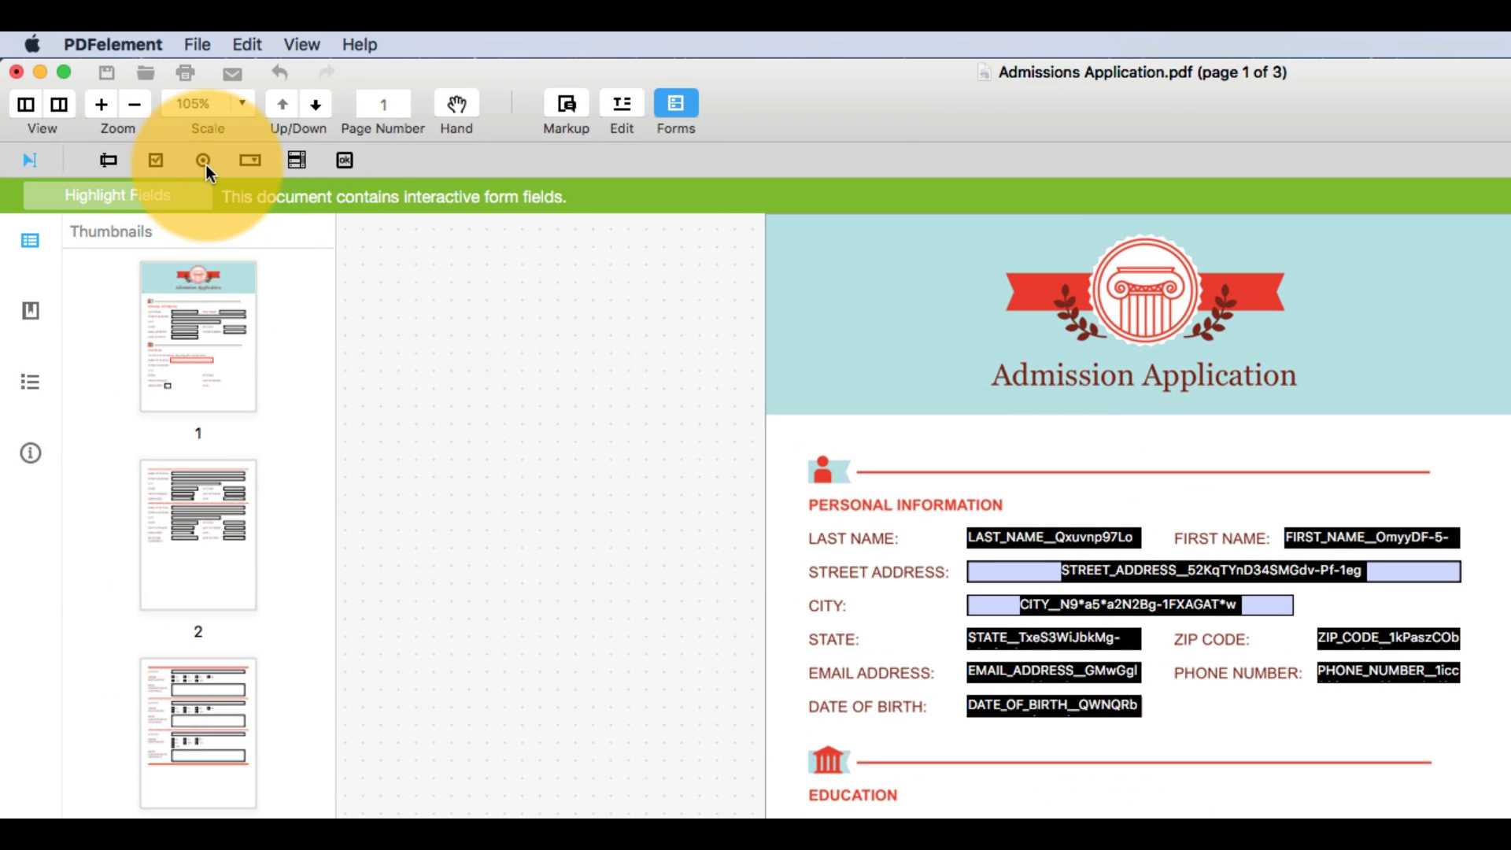
# Place a radio button beside the GRADUATED check box and adjust its size.
pyautogui.click(40, 37)
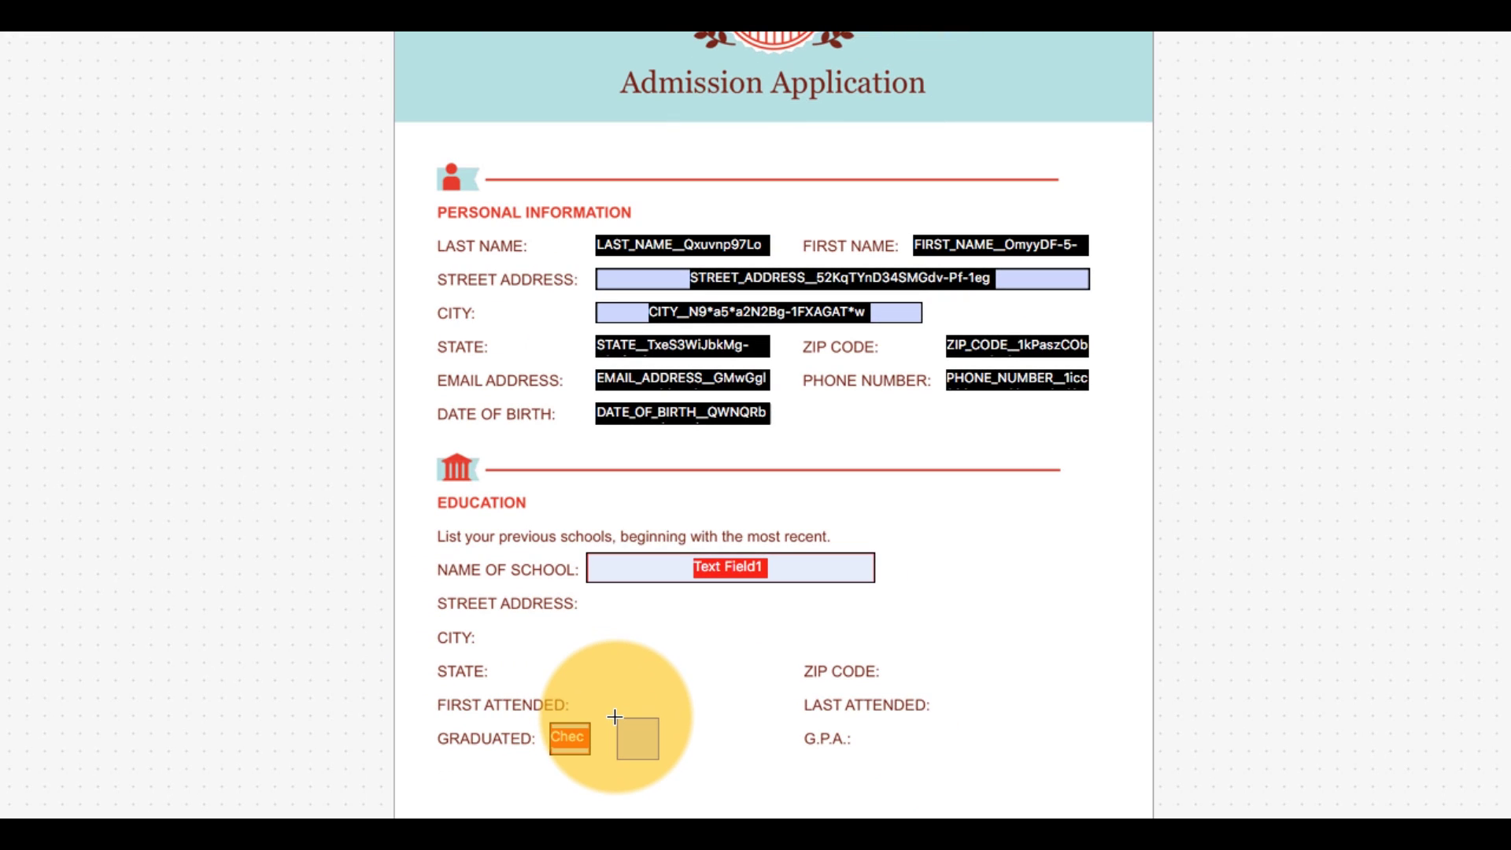
pyautogui.click(615, 715)
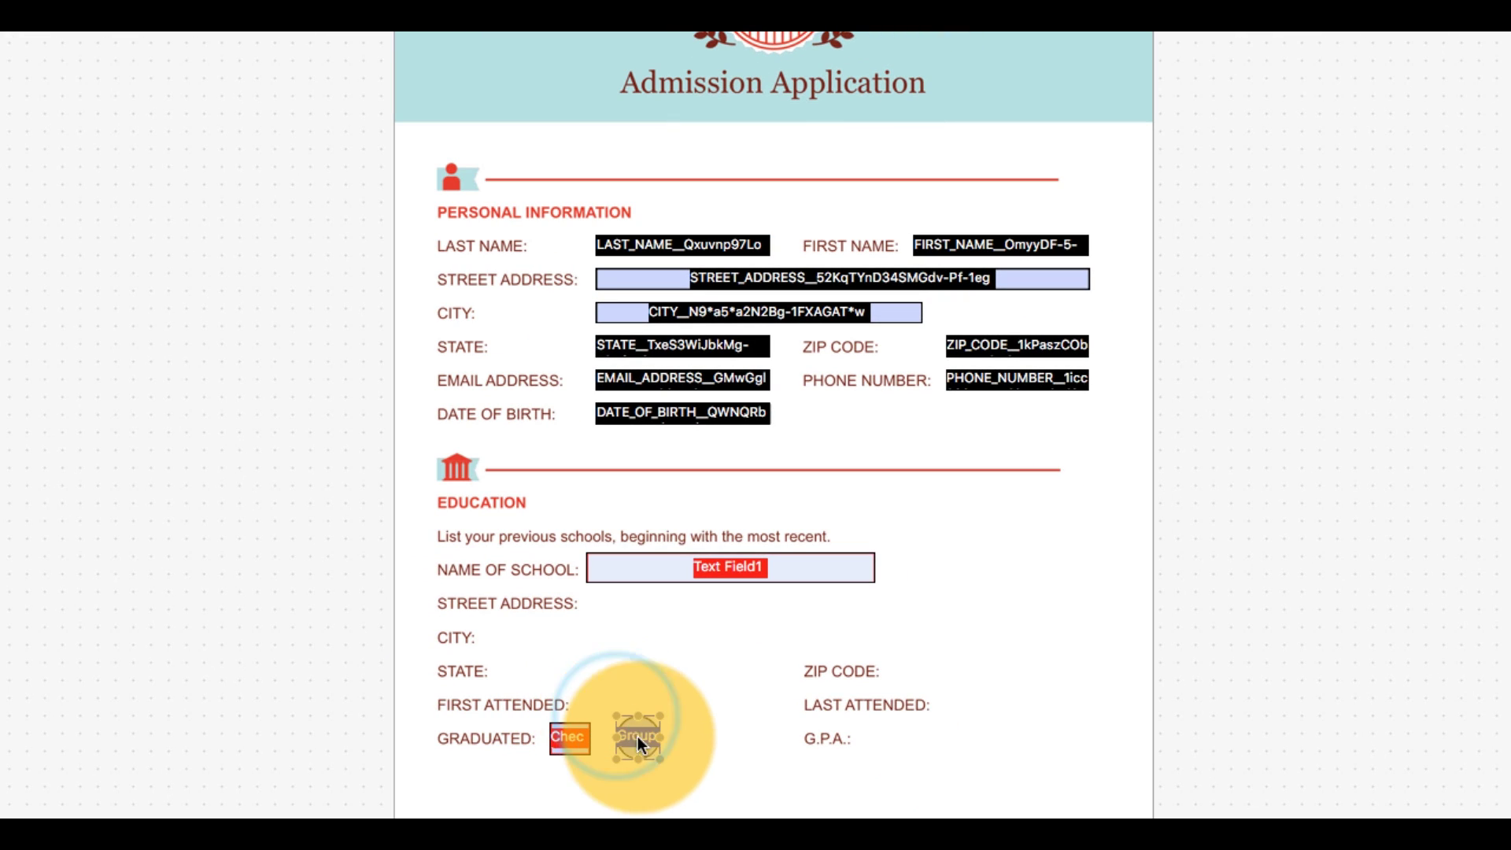
pyautogui.moveTo(651, 738)
pyautogui.mouseDown()
pyautogui.moveTo(651, 752)
pyautogui.moveTo(655, 738)
pyautogui.mouseUp()
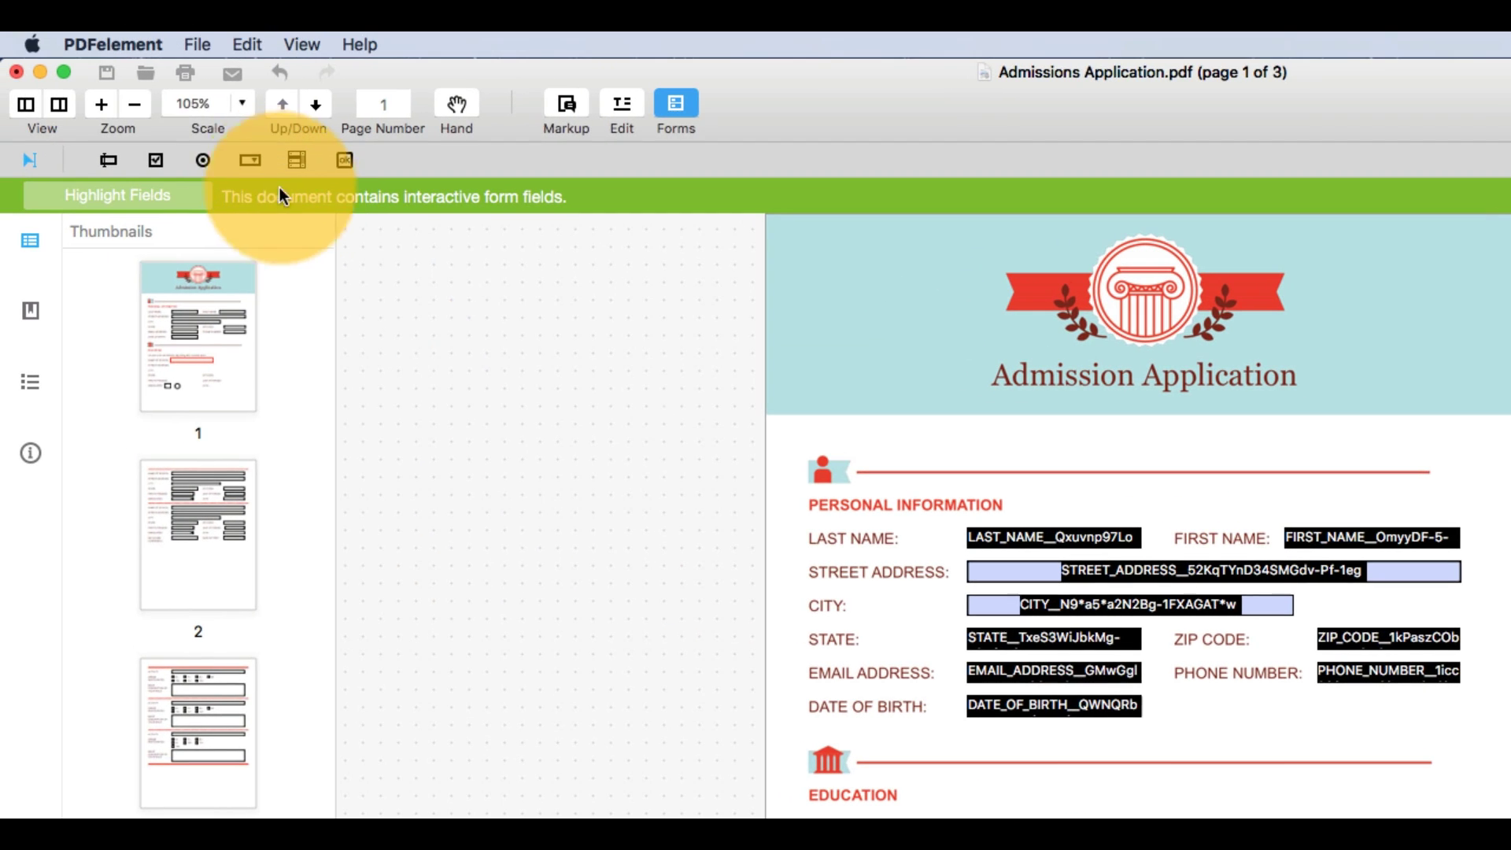
# Place a dropdown field on the CITY line and shrink it to fit.
pyautogui.click(248, 159)
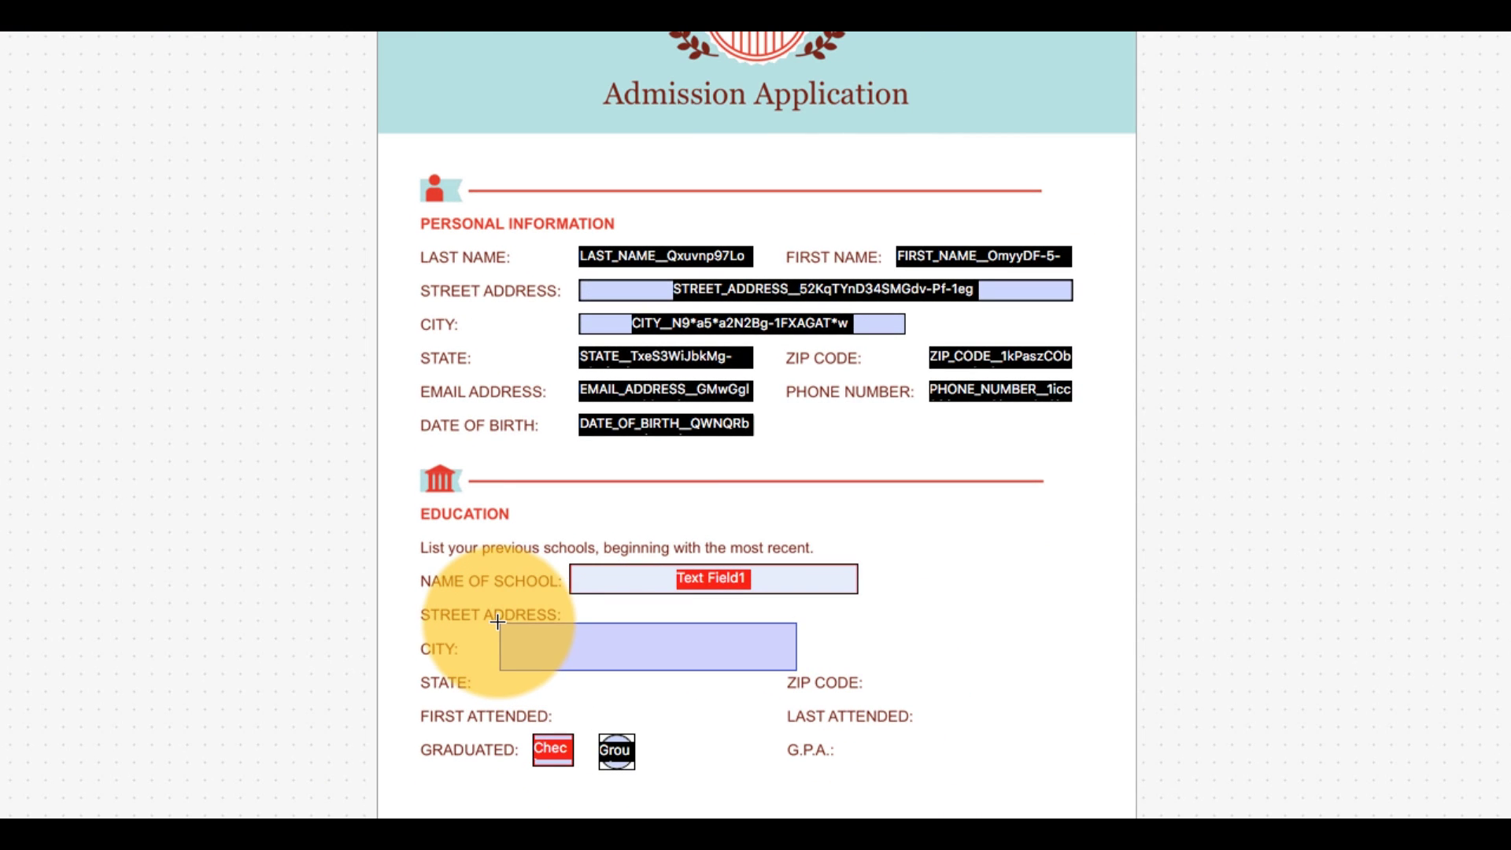
pyautogui.click(488, 624)
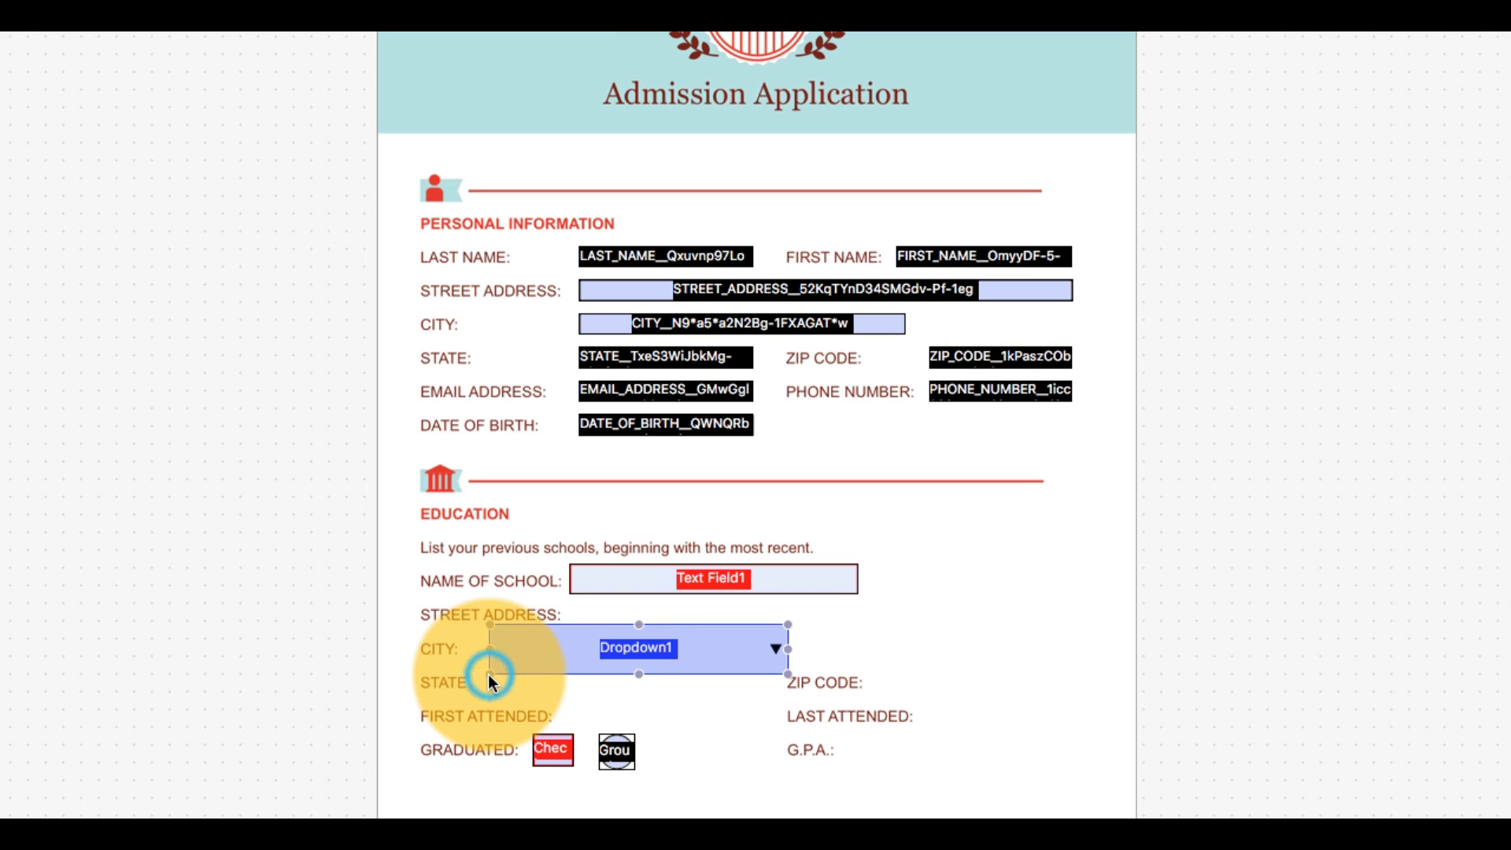
pyautogui.moveTo(790, 675); pyautogui.dragTo(746, 660)
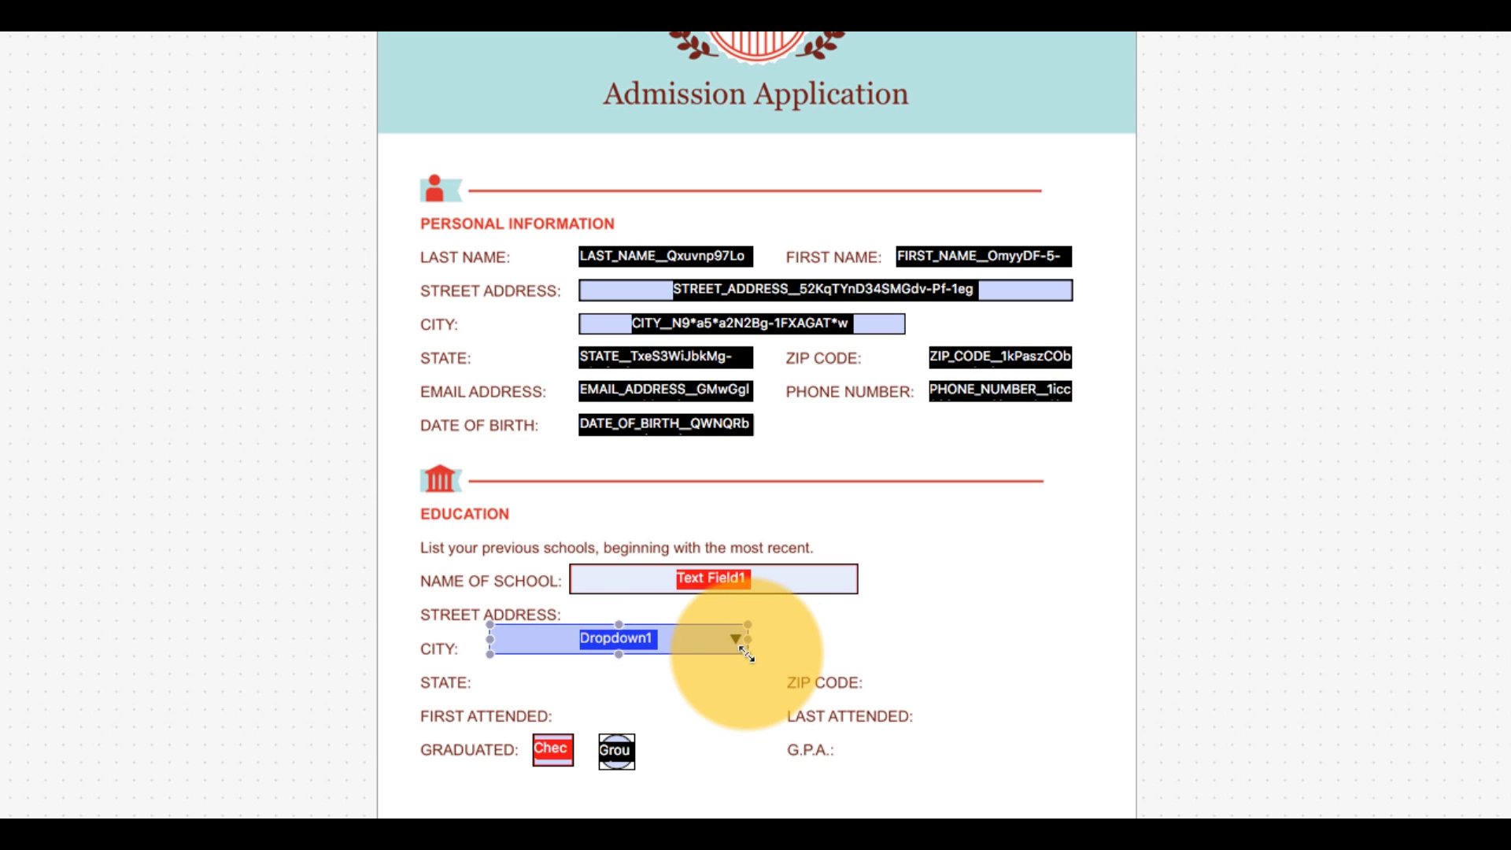
# Add LA and NY as choices in Dropdown1's Options, then close.
pyautogui.doubleClick(688, 650)
pyautogui.click(644, 226)
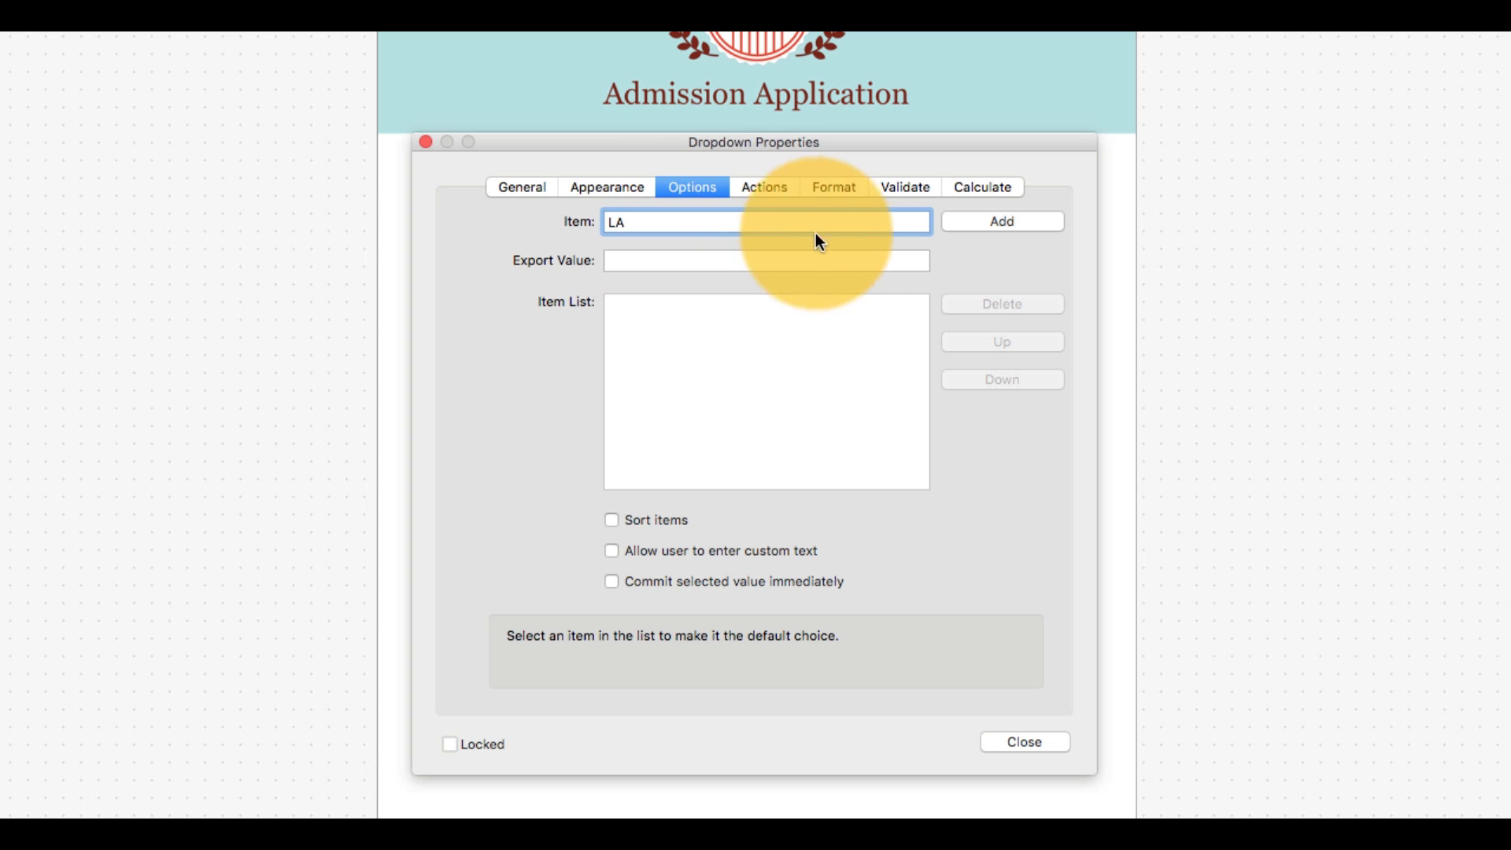
pyautogui.click(965, 222)
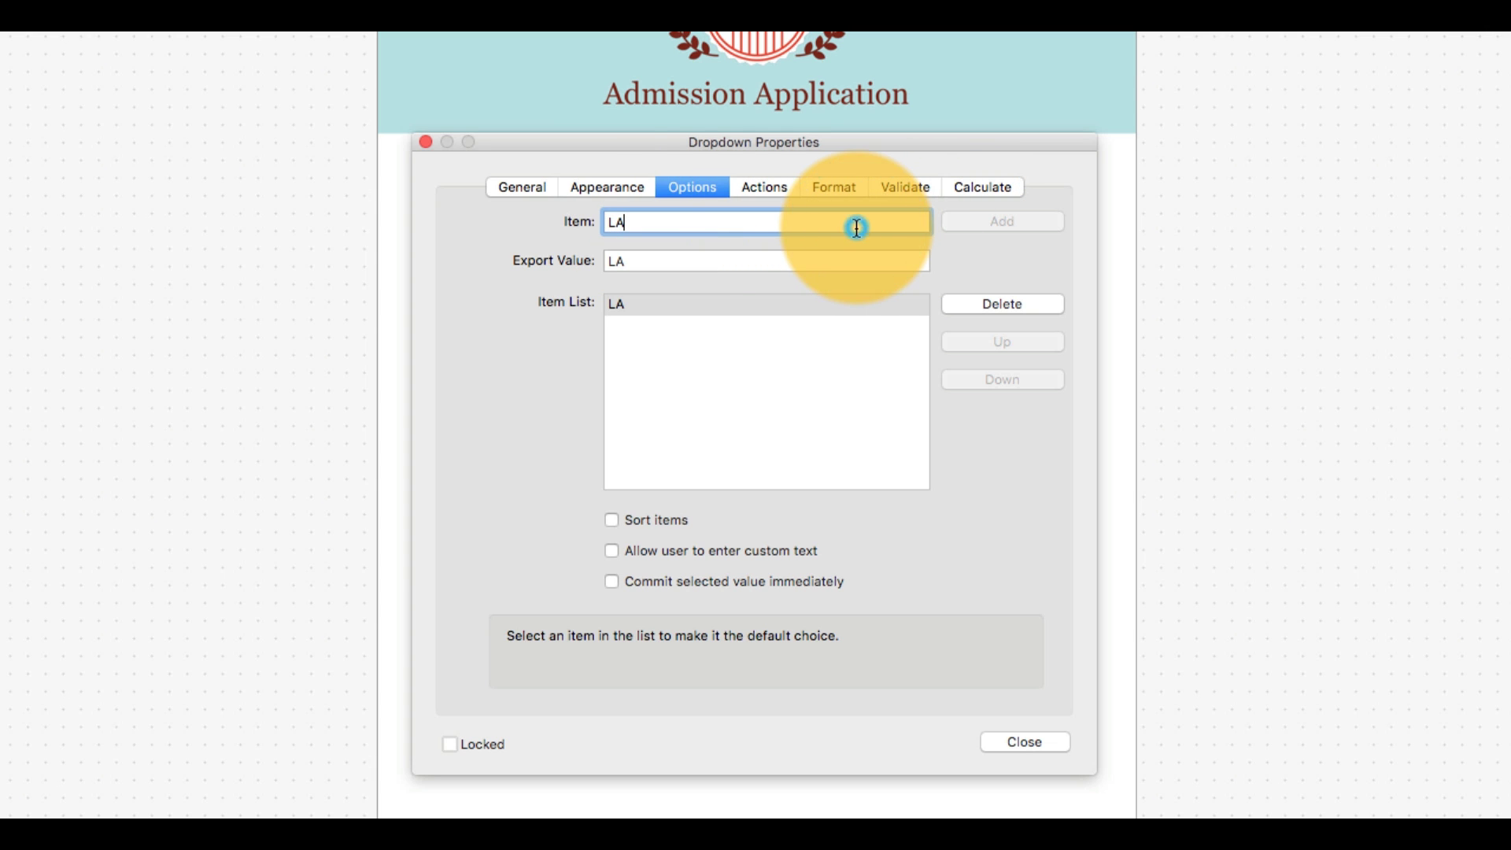
pyautogui.write('N')
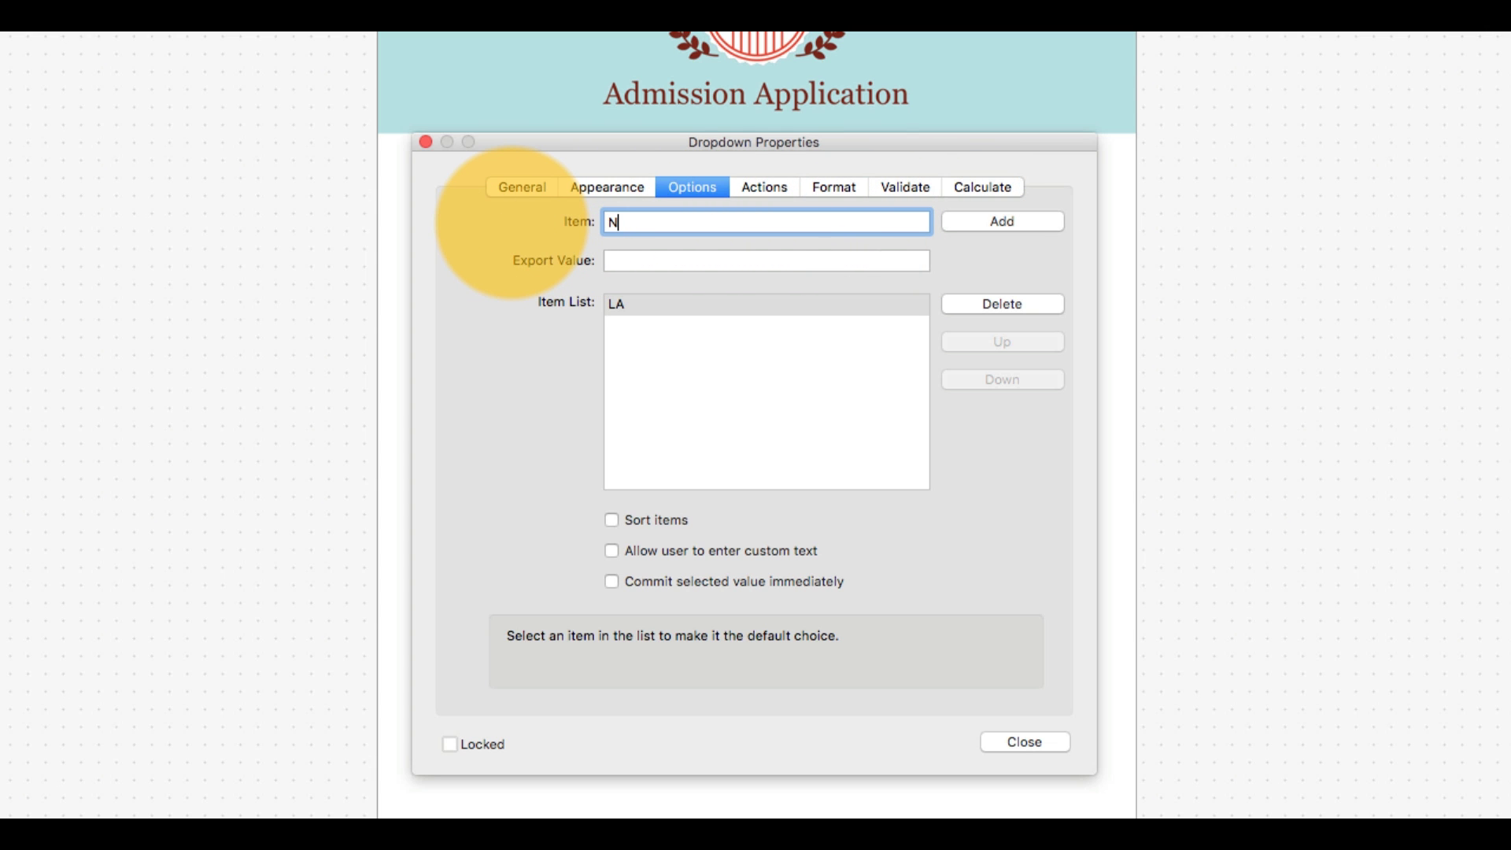
pyautogui.write('Y')
pyautogui.click(965, 231)
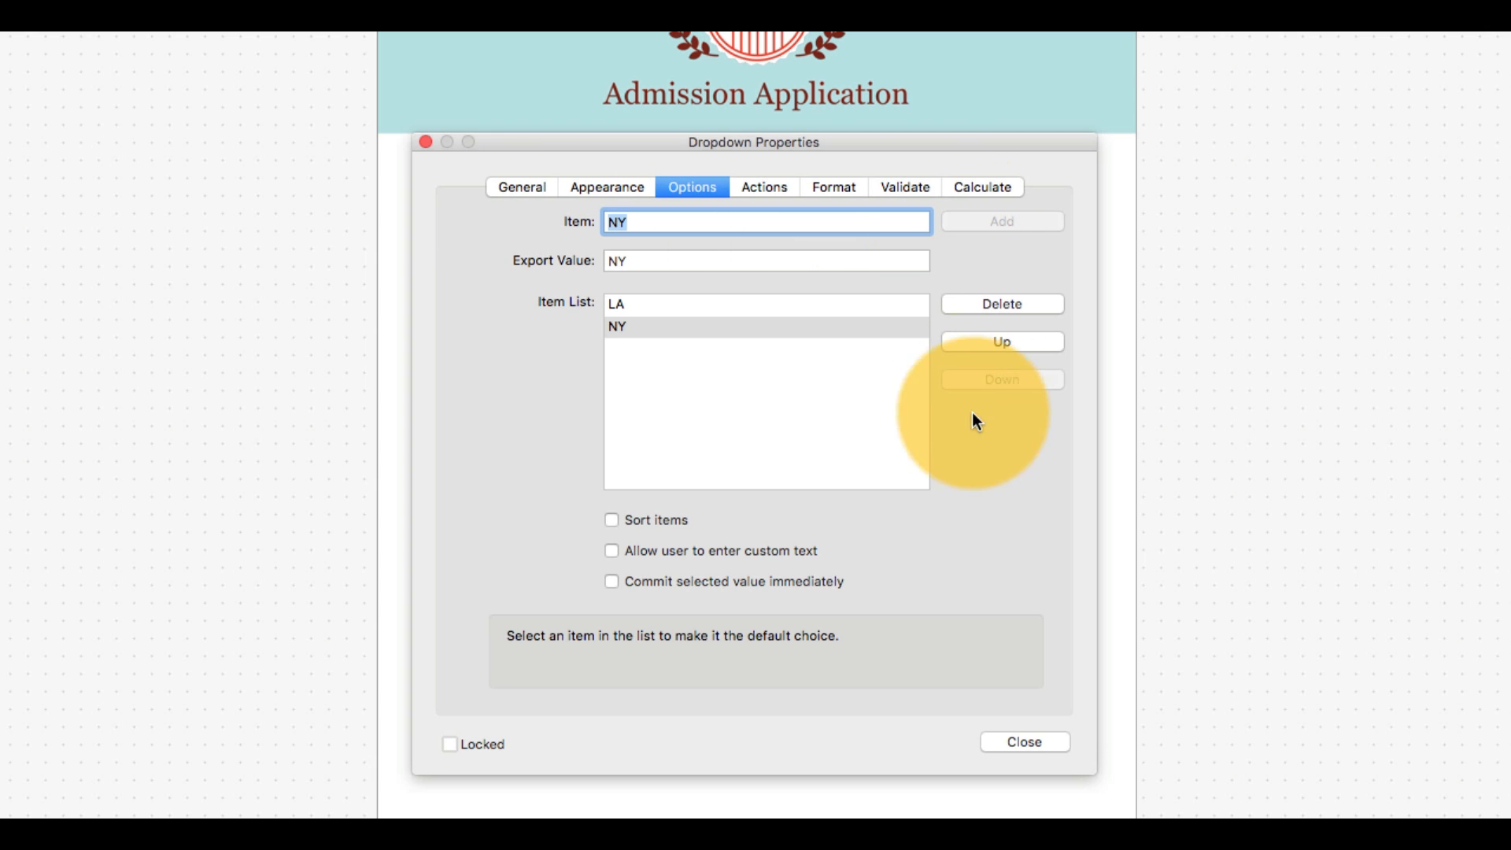
pyautogui.click(1038, 742)
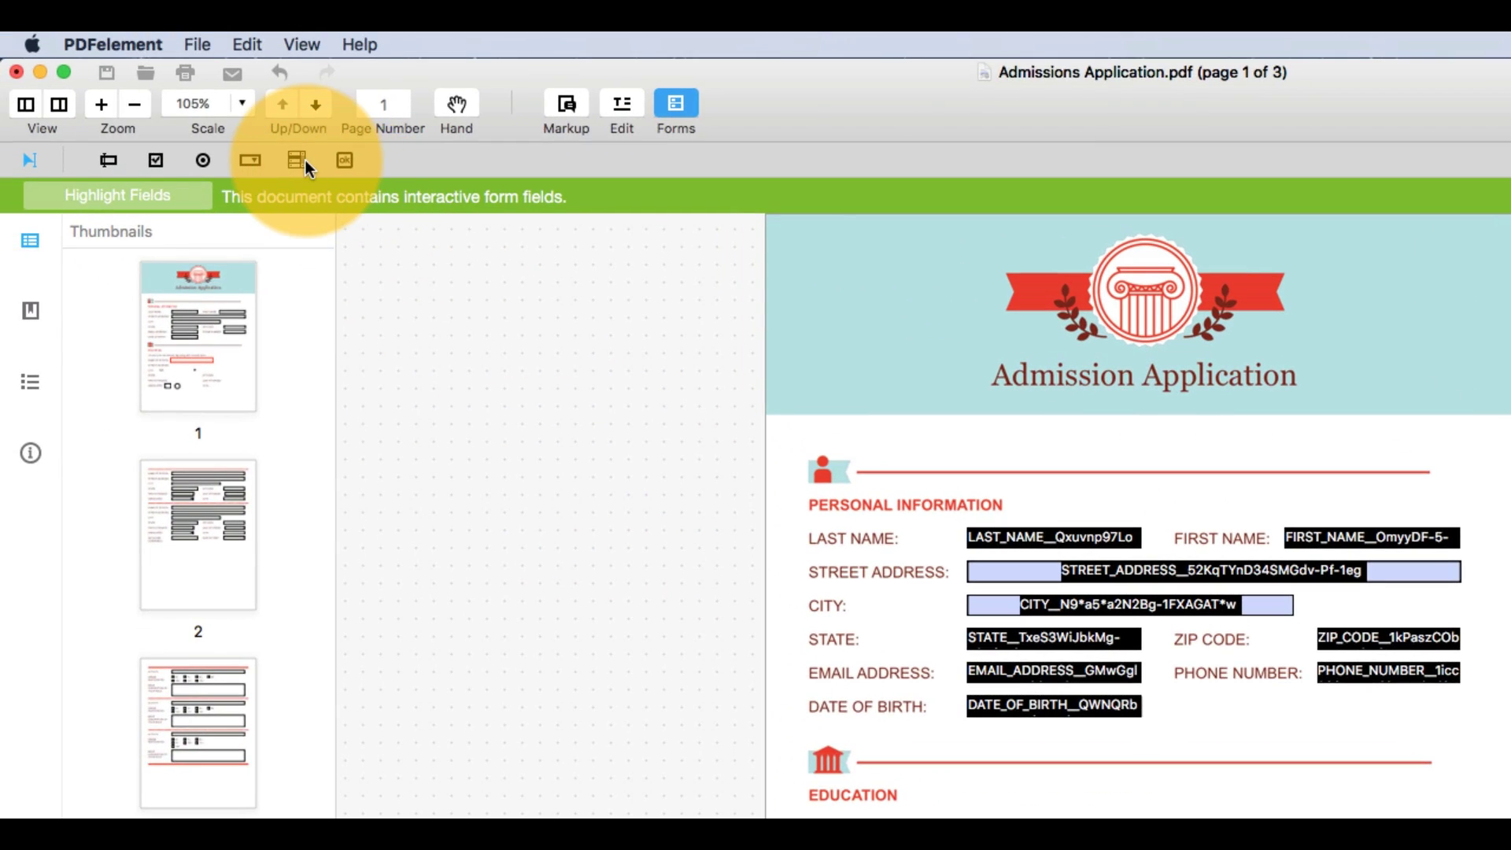
# Place a list box beside G.P.A. and make it narrower and shorter.
pyautogui.click(242, 120)
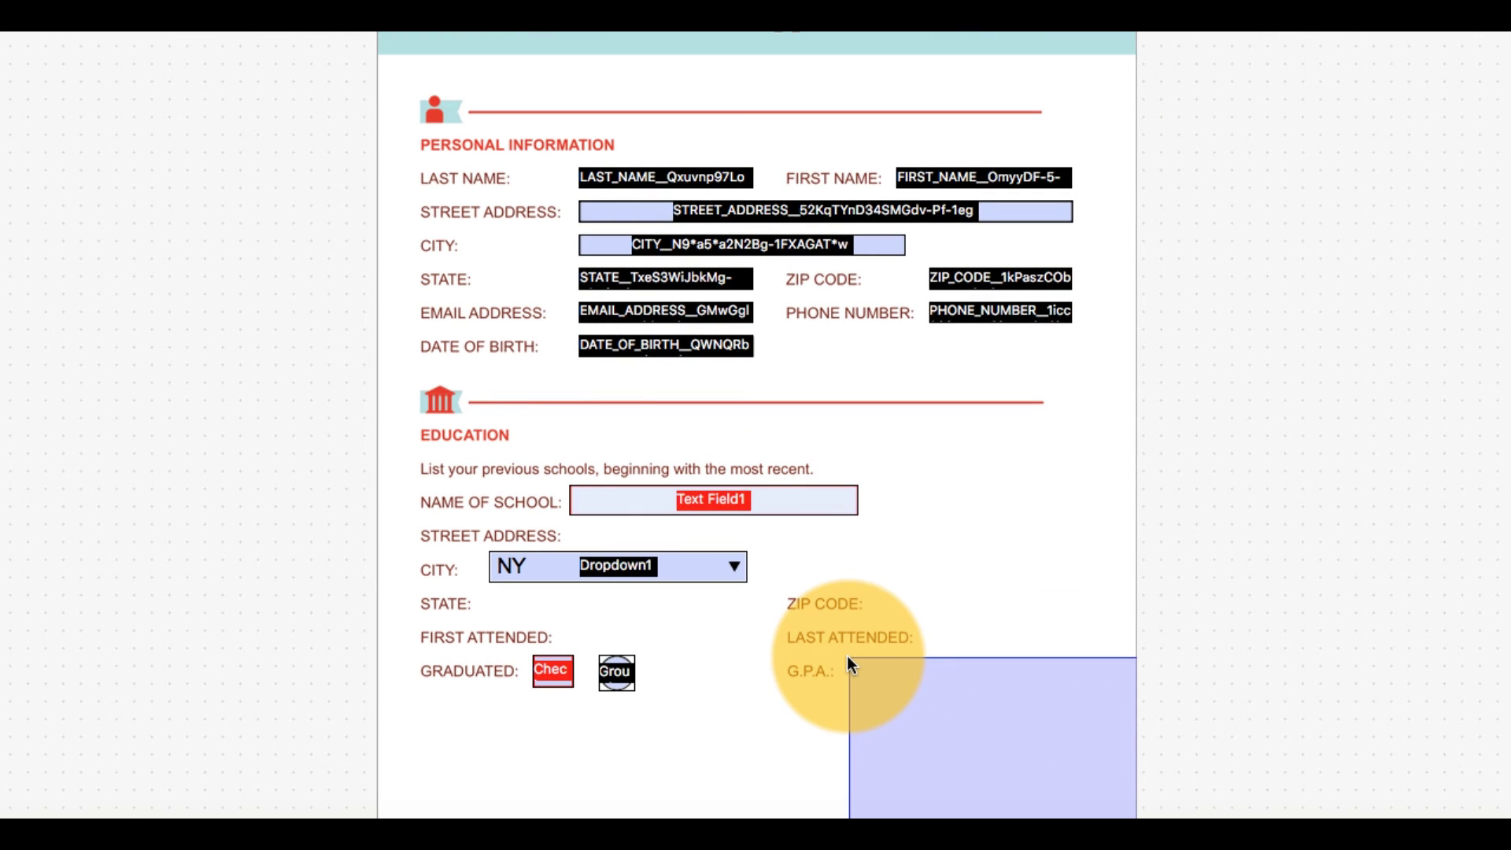
pyautogui.click(838, 655)
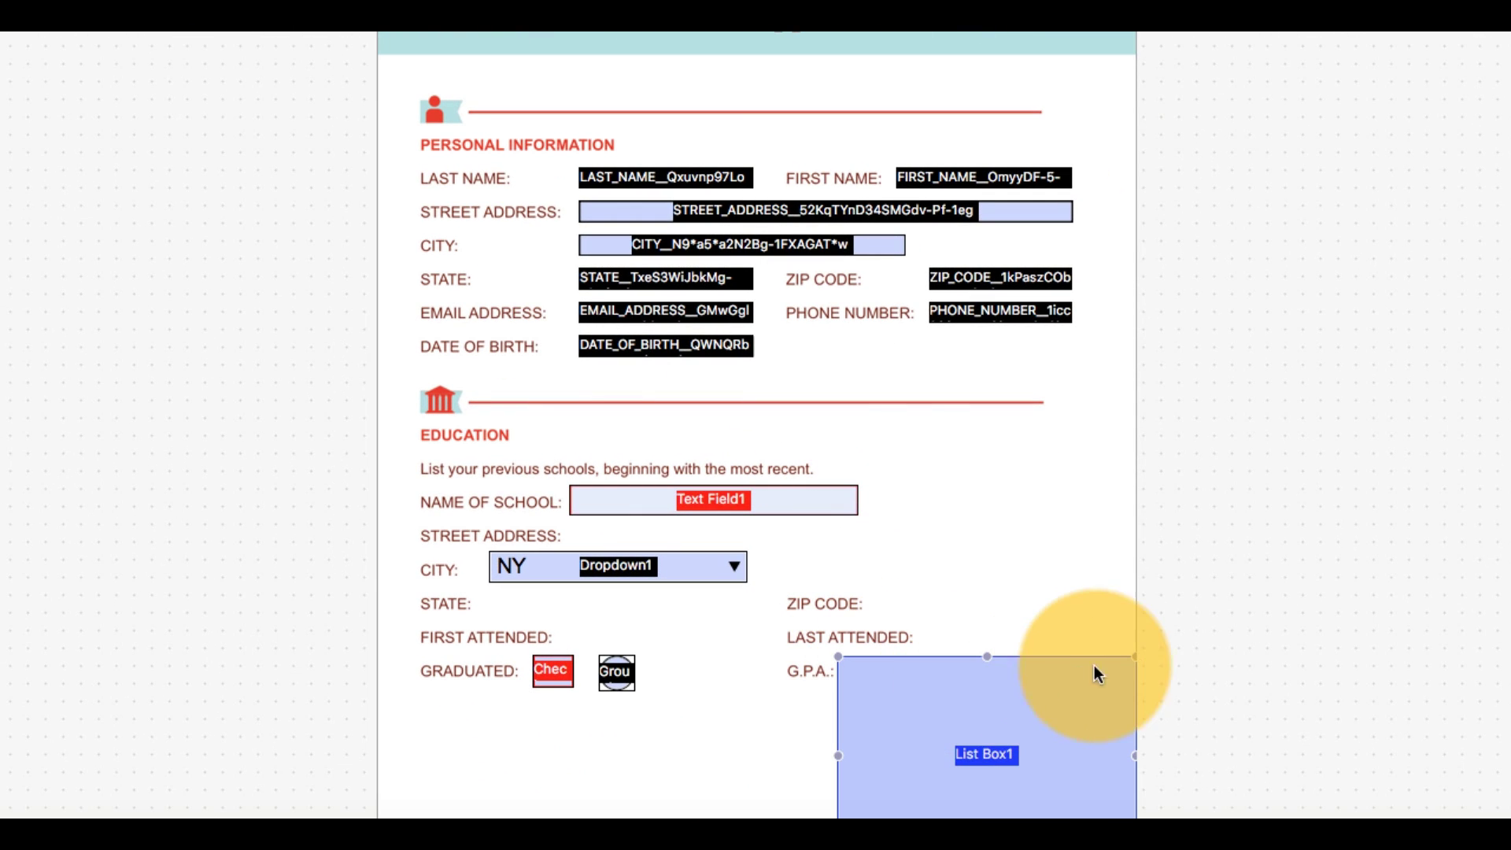
pyautogui.moveTo(1136, 657); pyautogui.dragTo(1019, 703)
pyautogui.click(1017, 722)
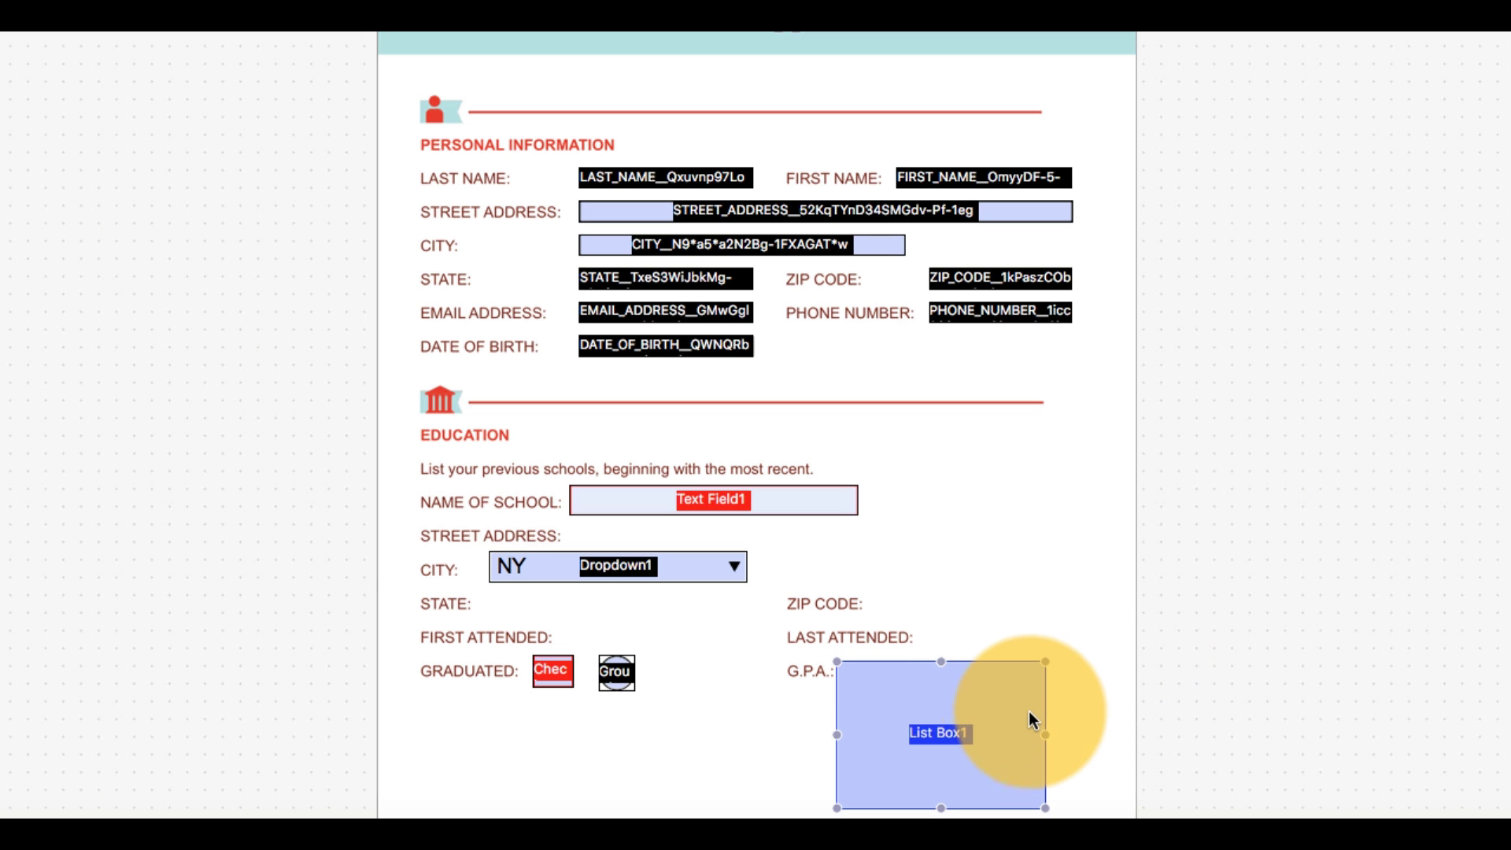
# Add list items a, b, c, d and e in the list box's Options.
pyautogui.doubleClick(1022, 708)
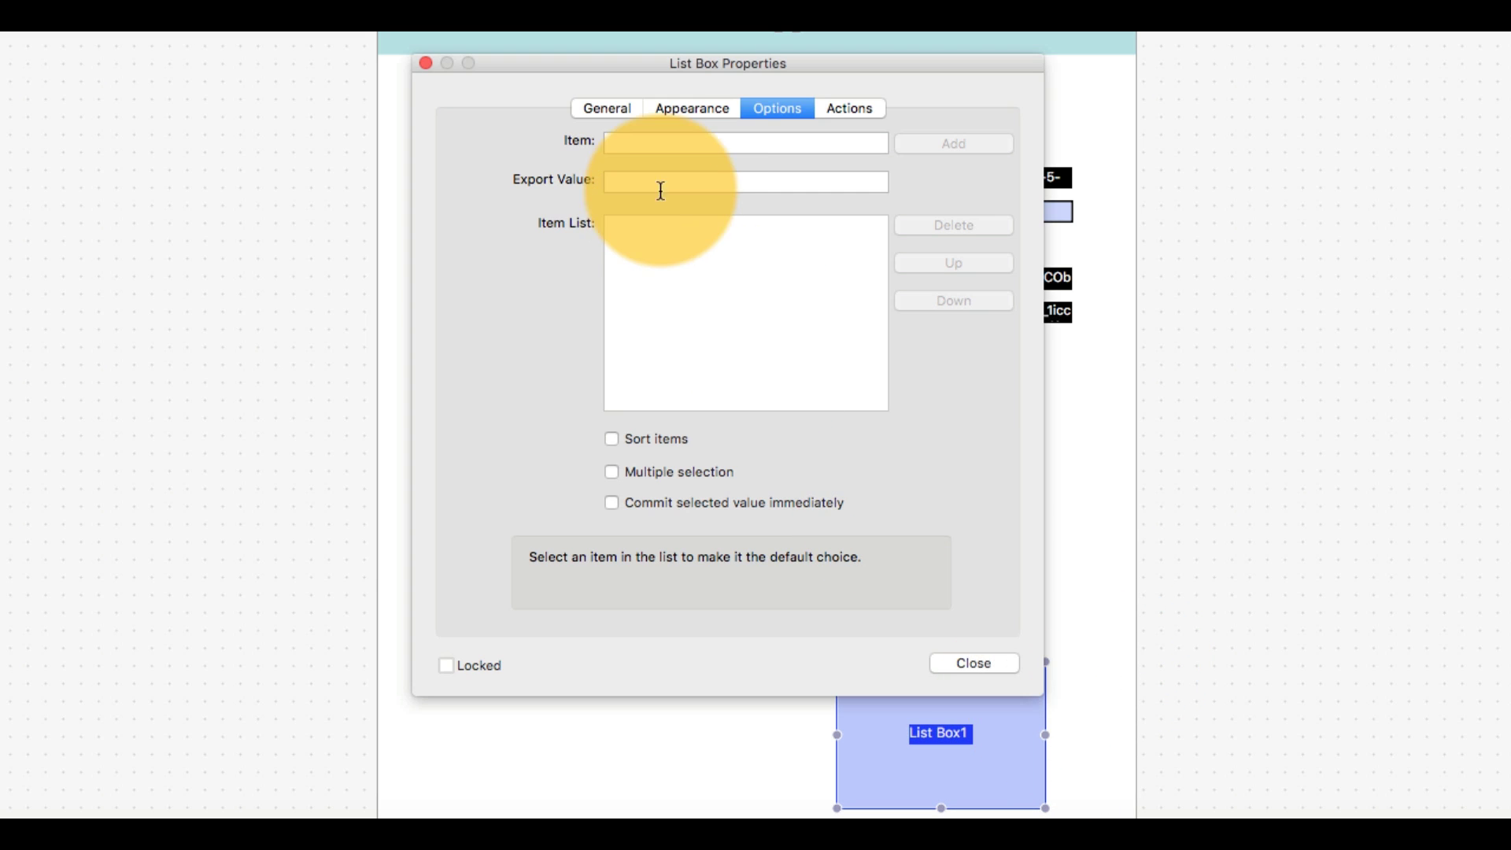
pyautogui.click(666, 142)
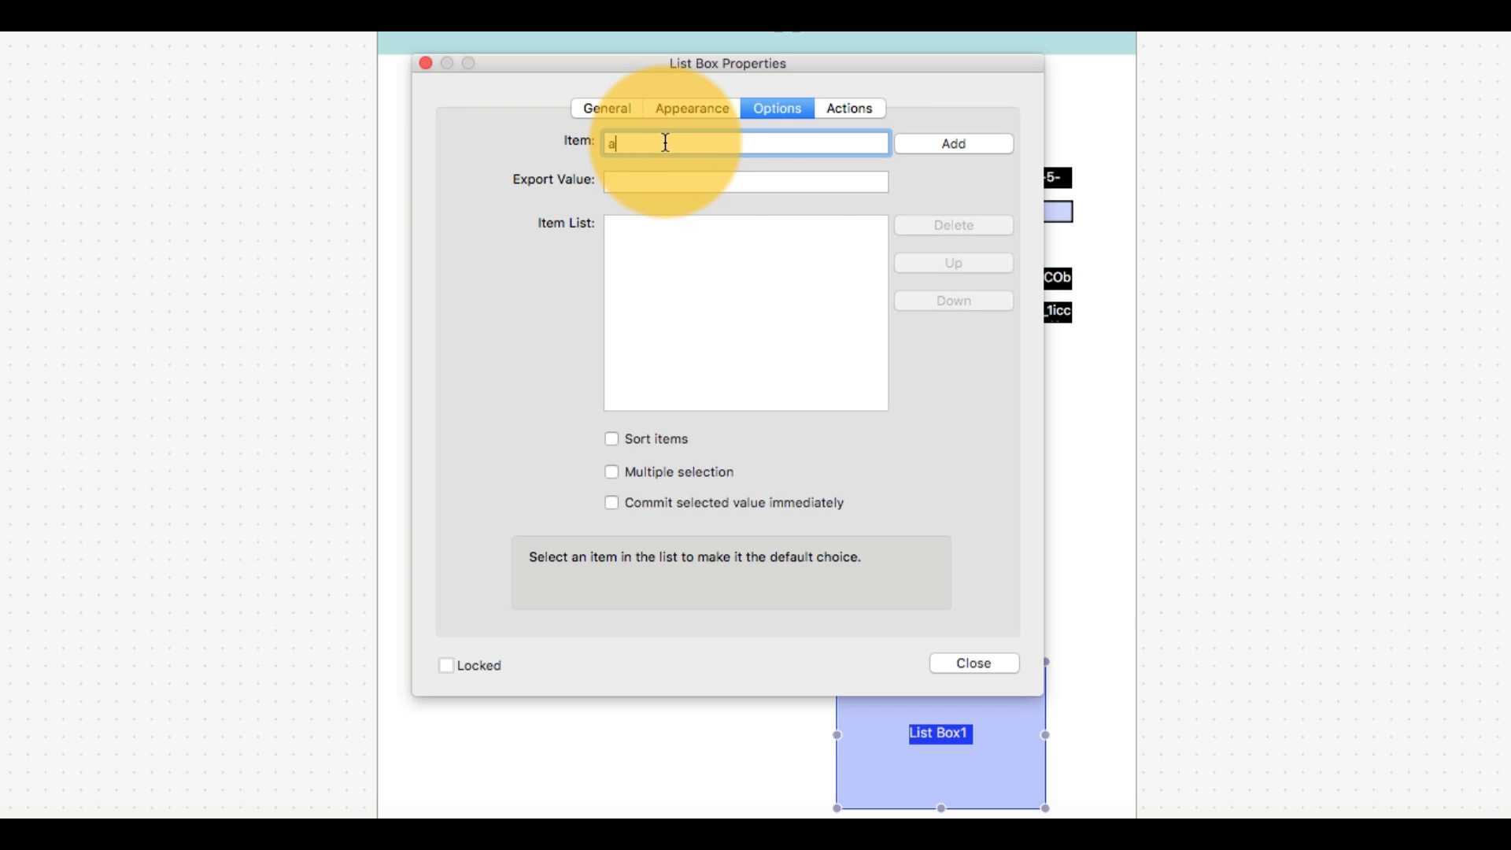
pyautogui.click(926, 148)
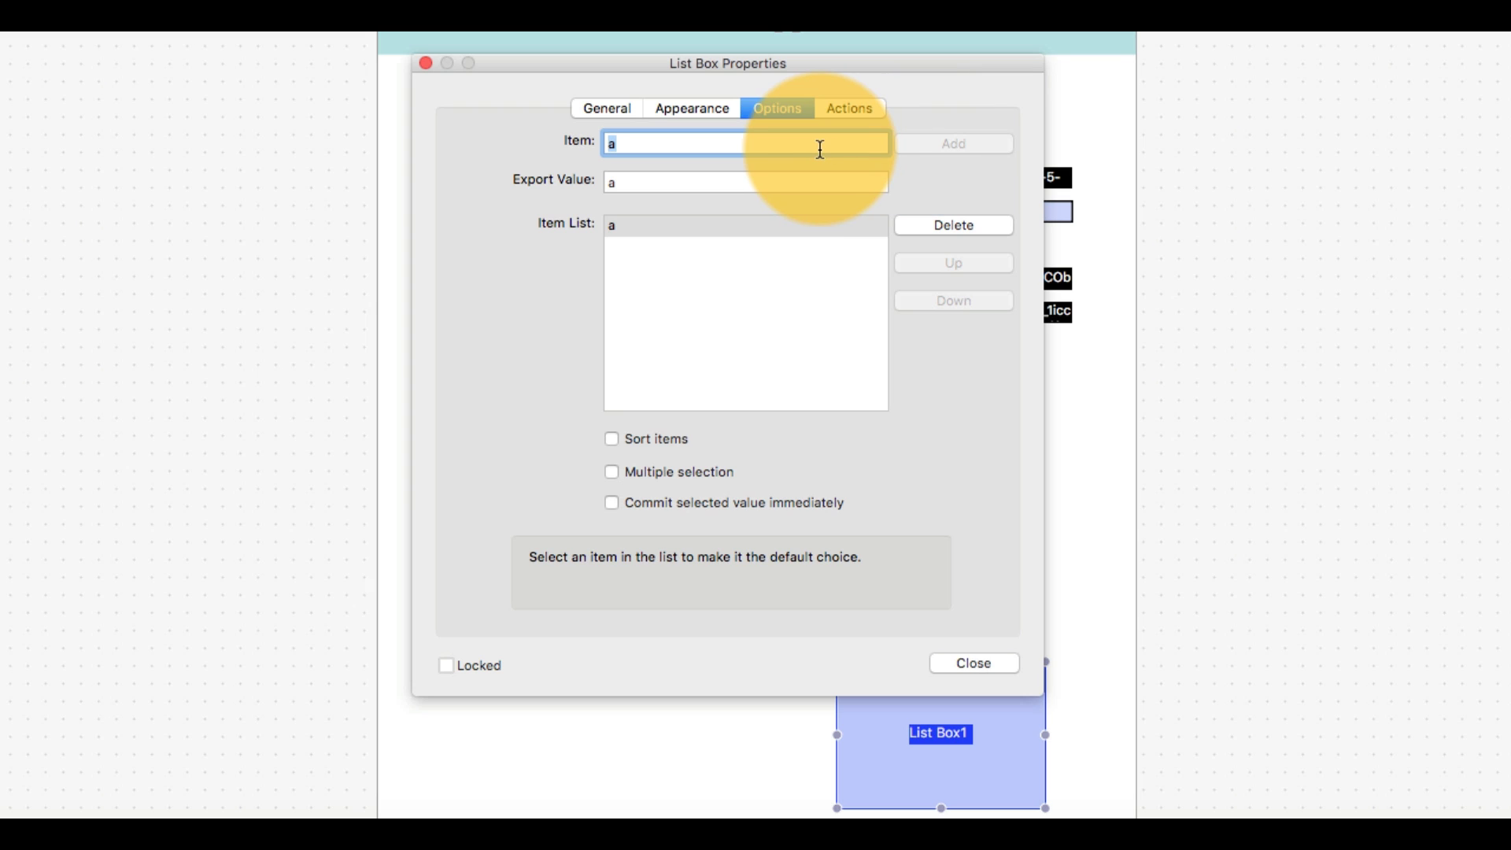
pyautogui.click(932, 148)
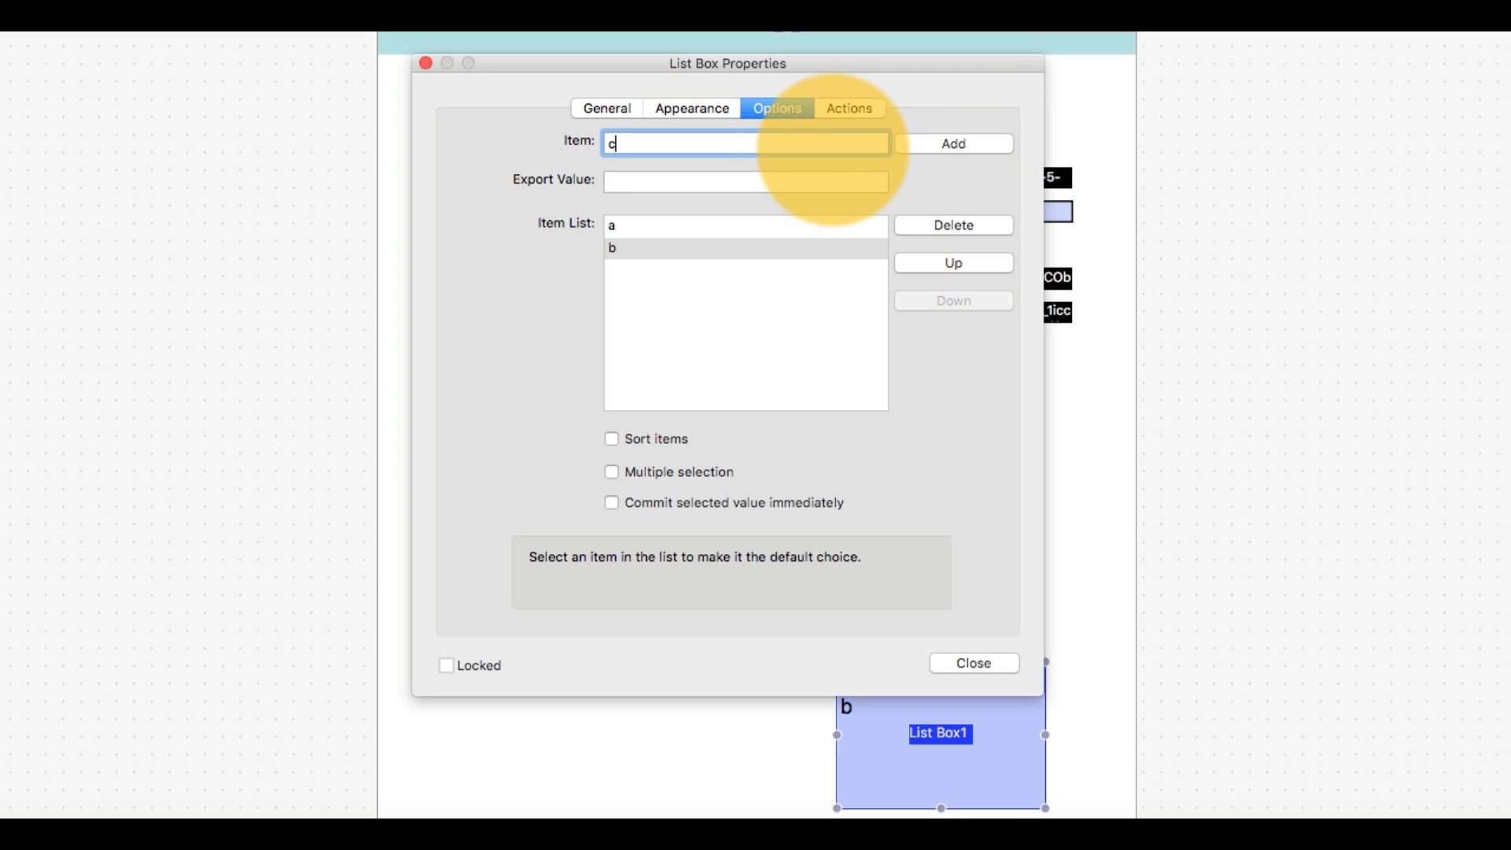
pyautogui.click(917, 148)
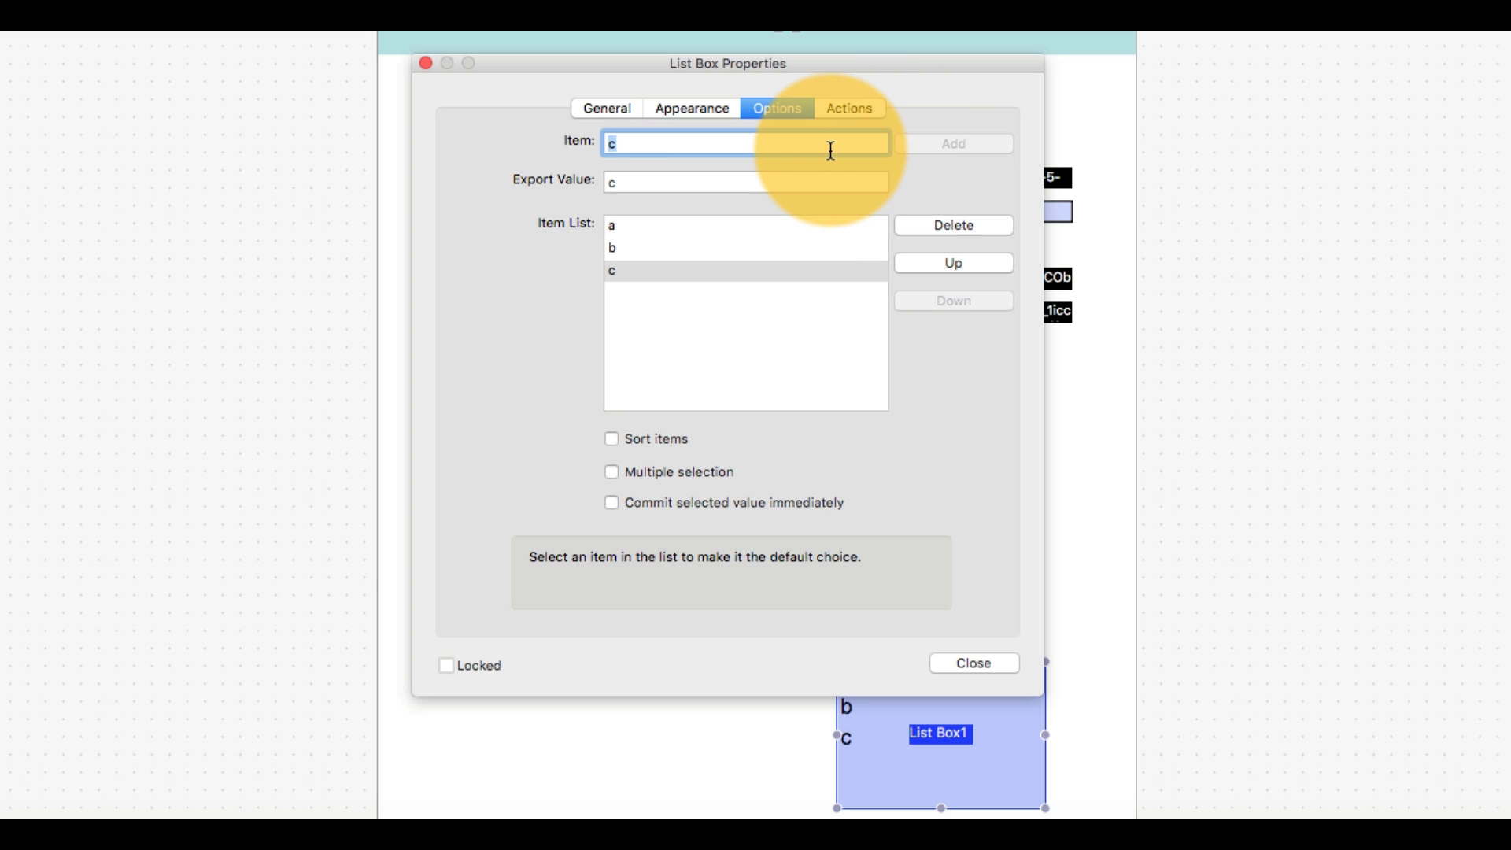
pyautogui.write('d')
pyautogui.click(929, 145)
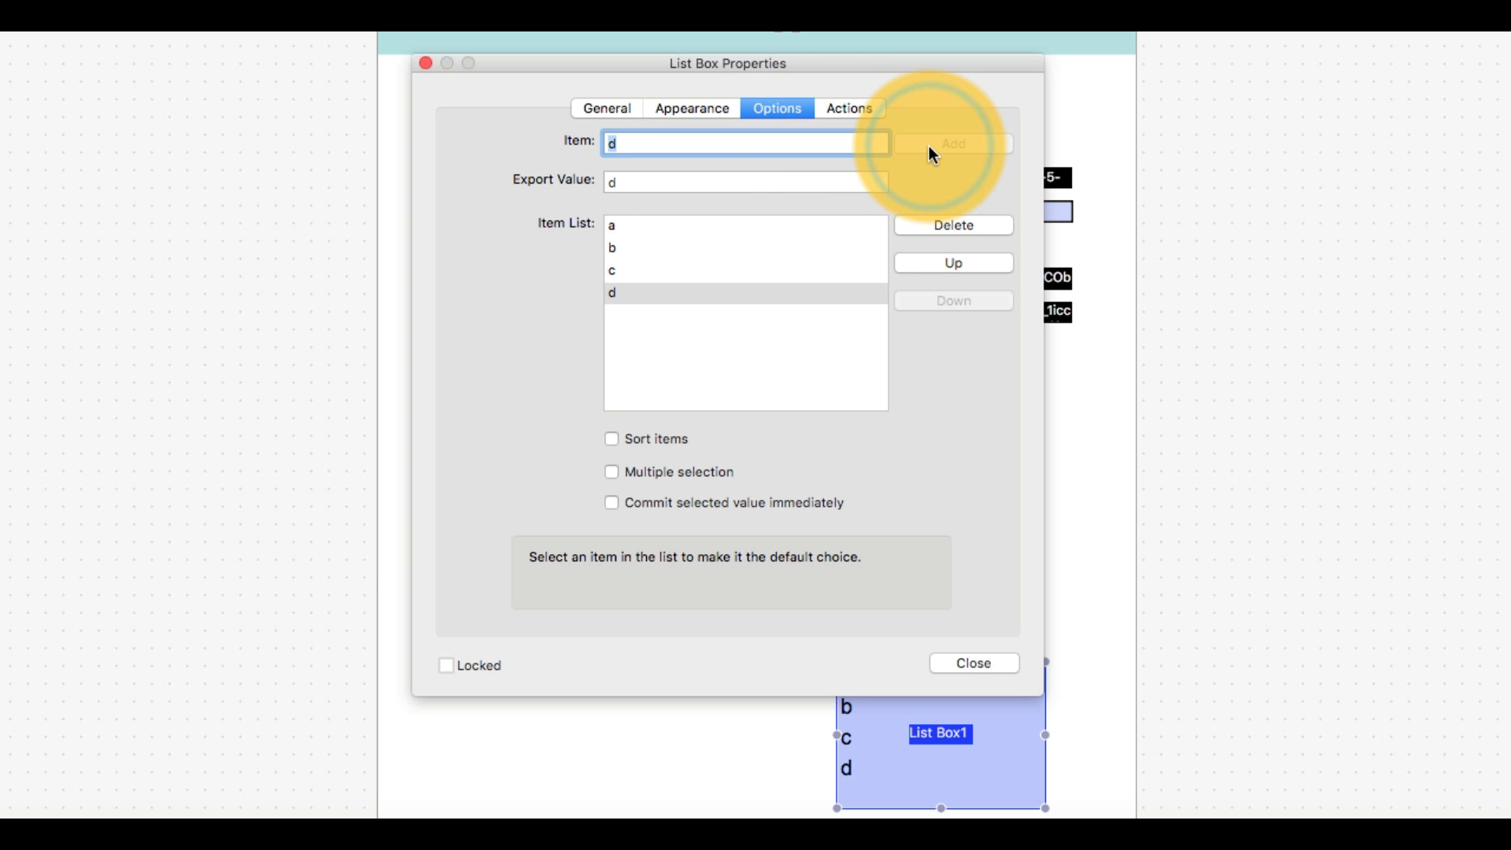
pyautogui.write('e')
pyautogui.click(935, 149)
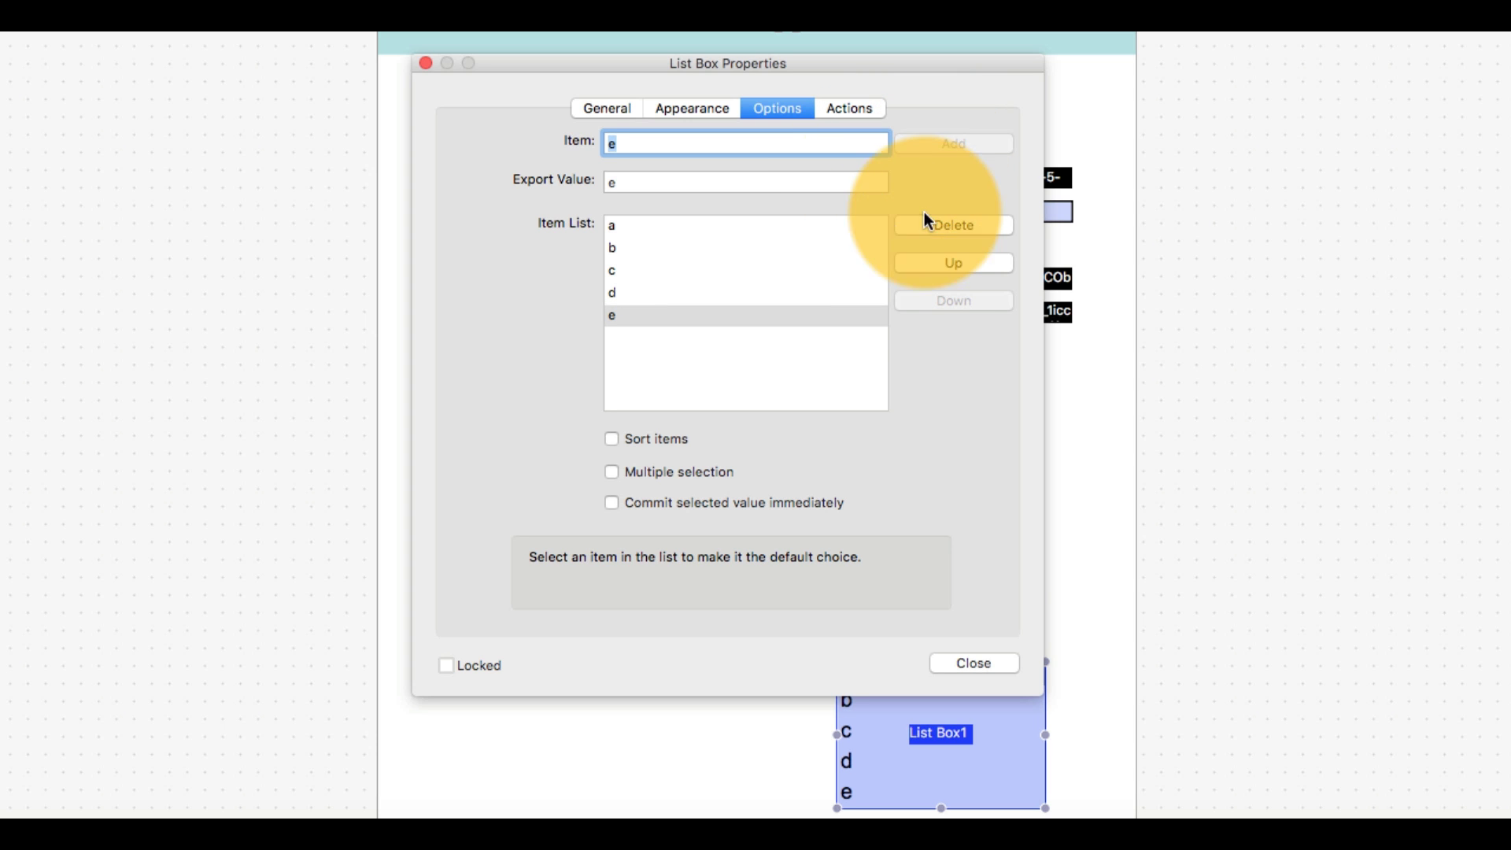
# Close the list box properties and exit form editing via Markup.
pyautogui.click(969, 673)
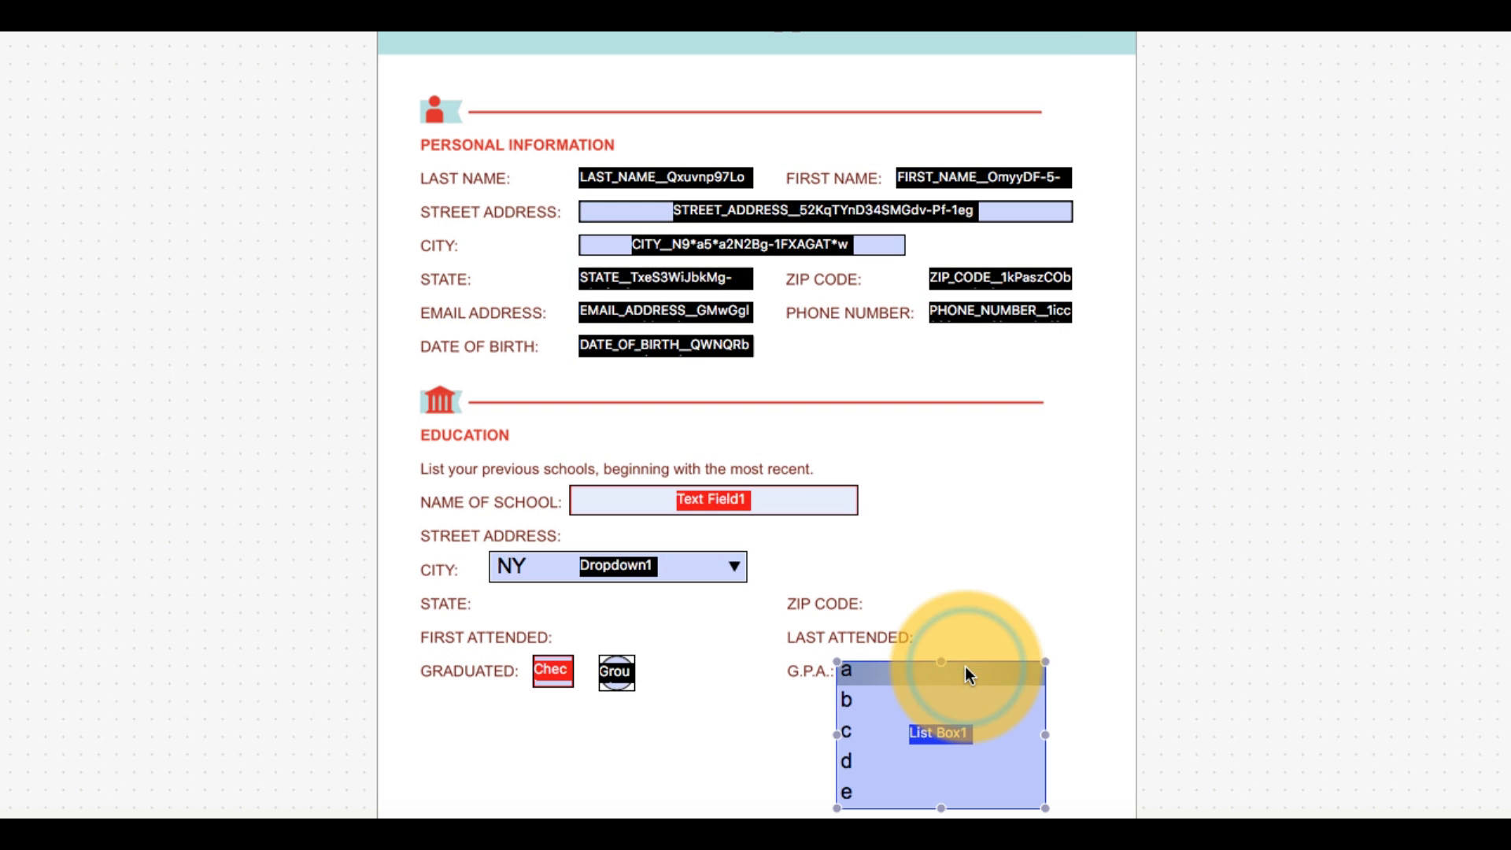
pyautogui.click(998, 601)
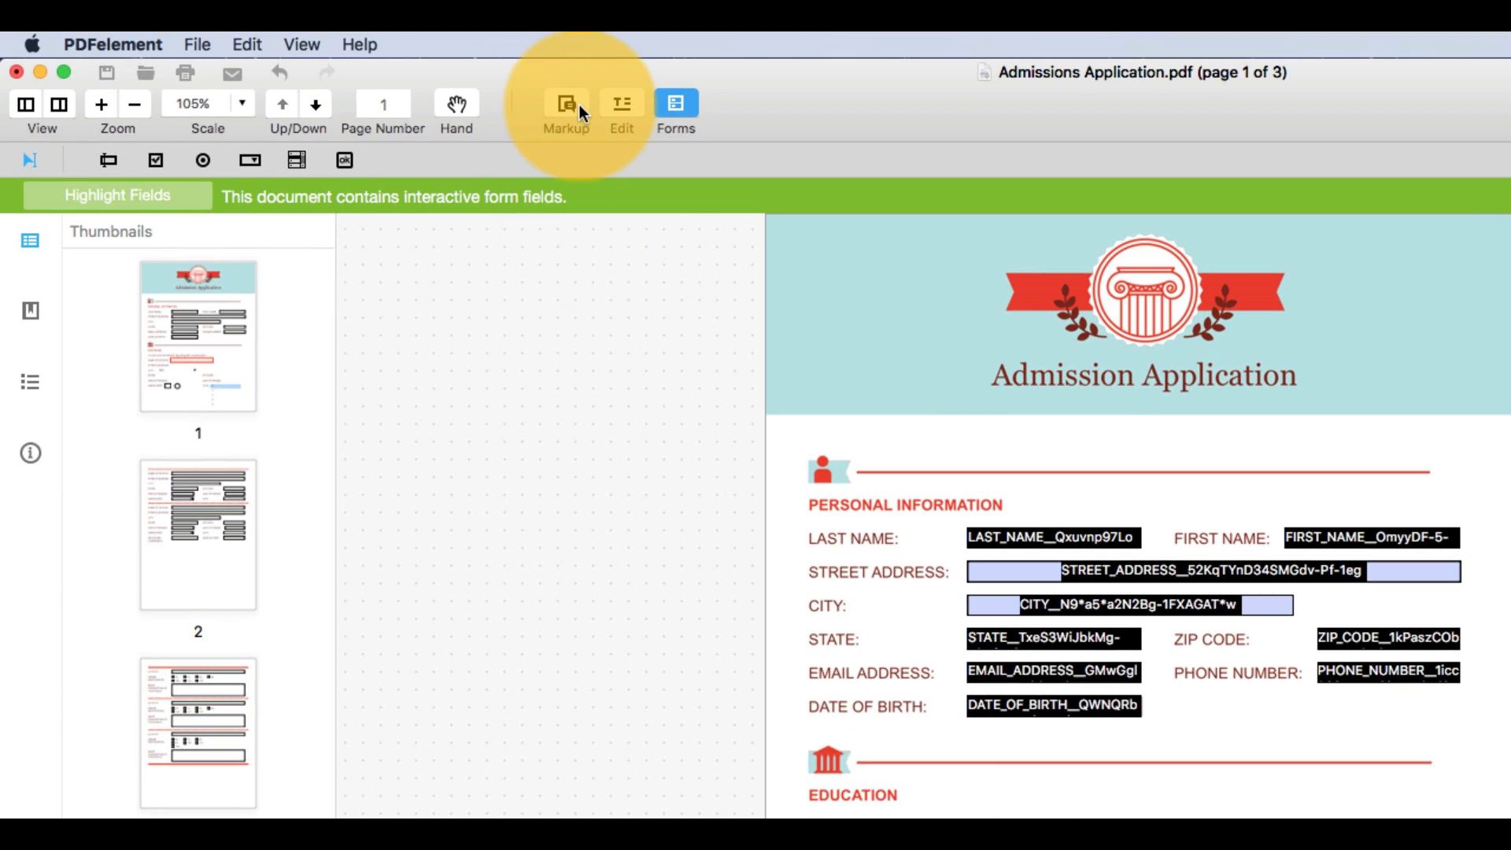
pyautogui.click(579, 104)
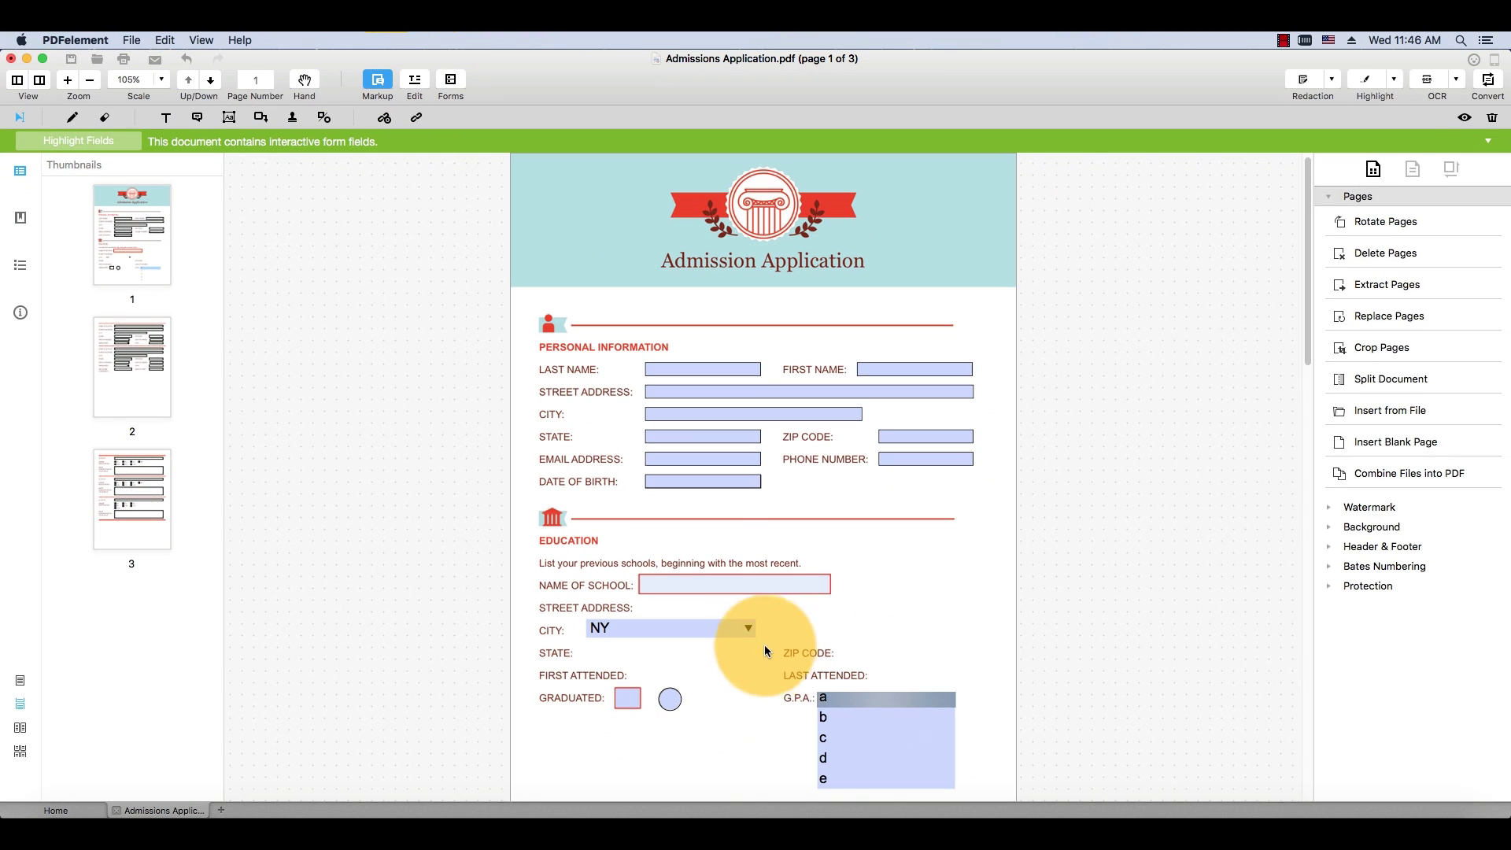